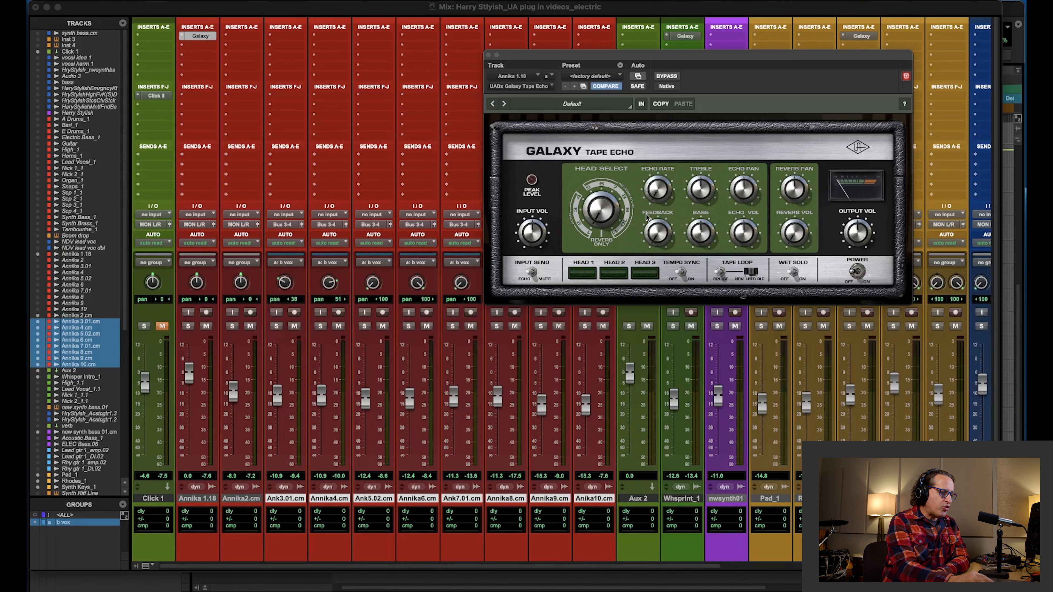
Enable the Galaxy Tape Echo on the lead vocal track and turn Head Select through several head combinations, ending on reverb only
click(641, 104)
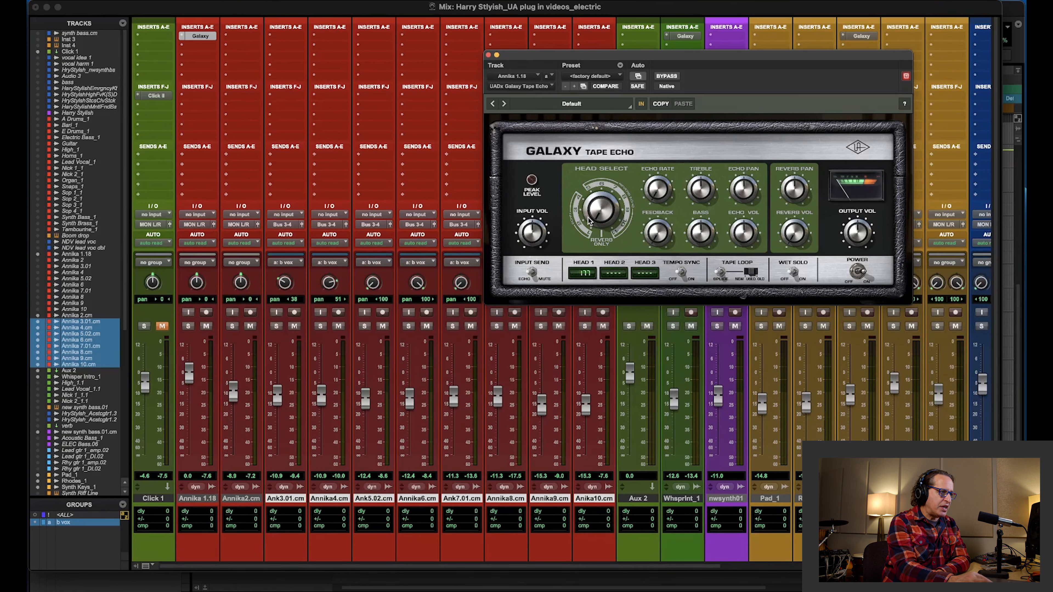
drag(588, 216, 623, 220)
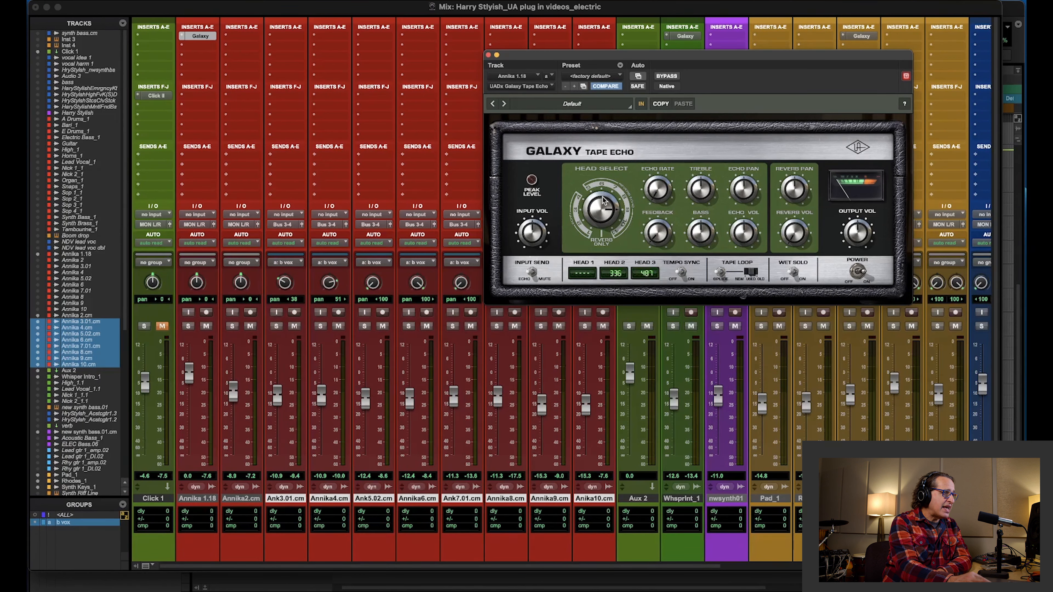
drag(595, 211, 582, 285)
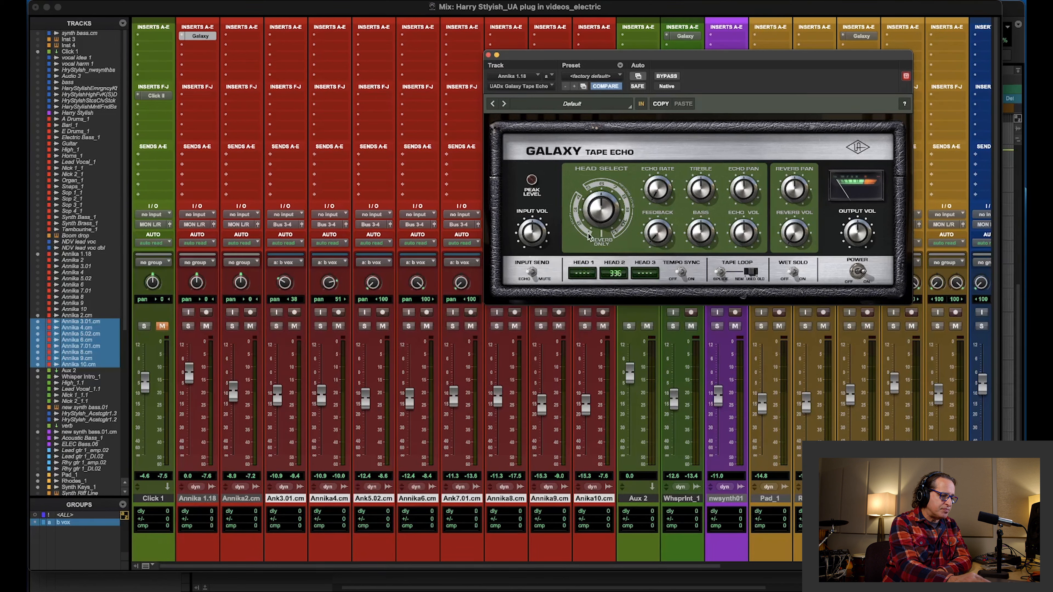
drag(589, 236, 651, 238)
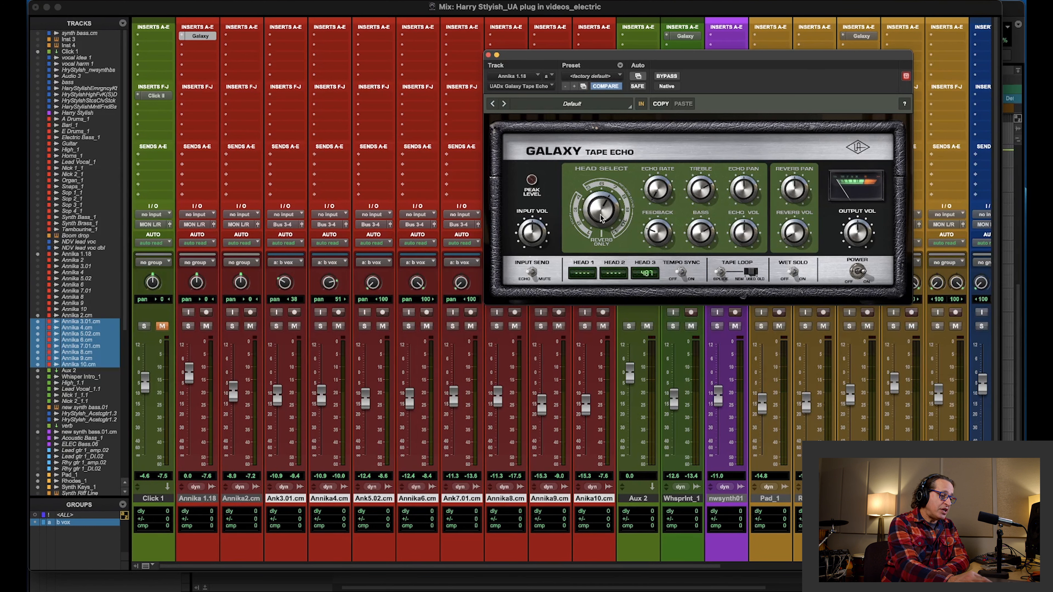
drag(601, 222, 583, 262)
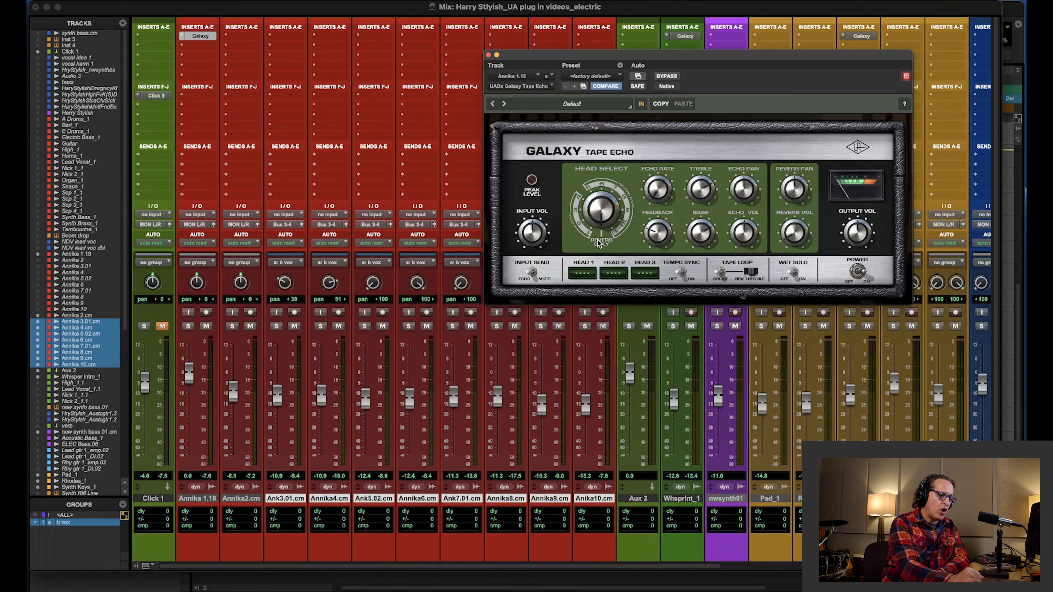
Turn on Tempo Sync and set Head Select to combine heads 1 and 2, giving 1/32 and 1/16 delays
drag(598, 243, 652, 275)
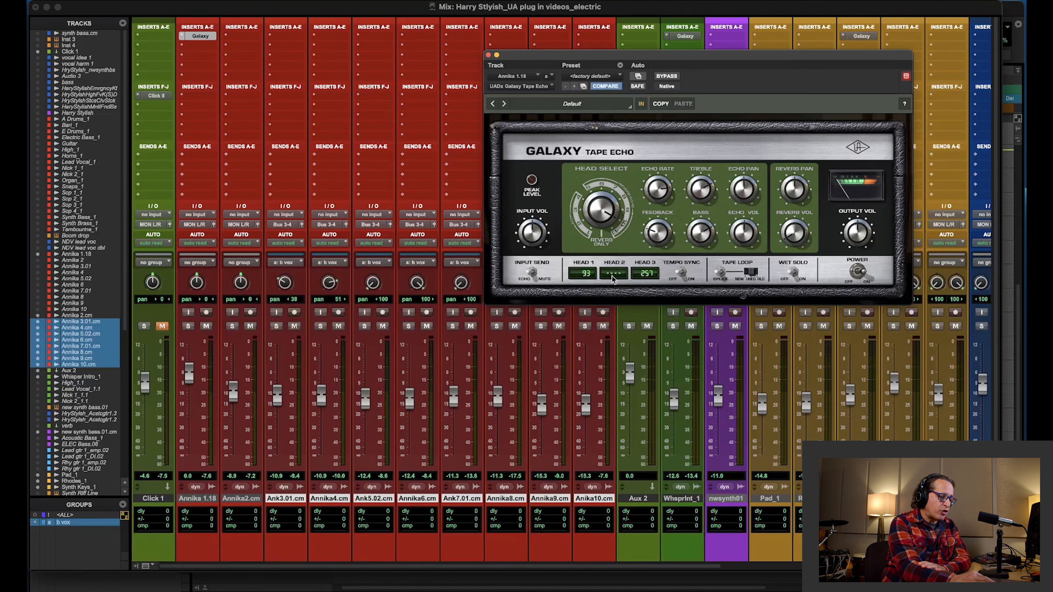
click(681, 273)
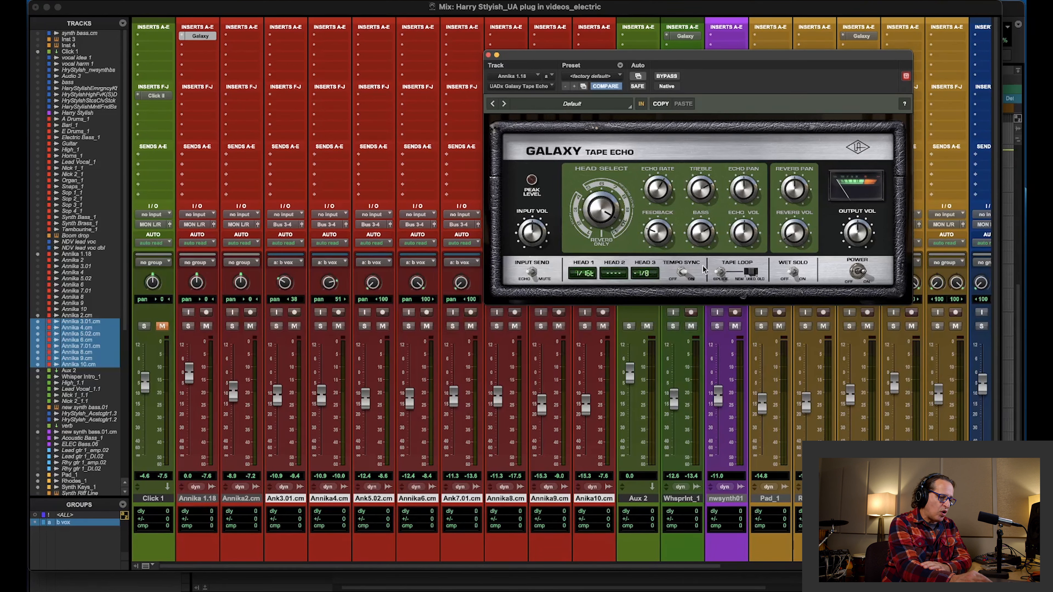
mouse_move(606, 210)
mouse_down()
mouse_move(590, 237)
mouse_move(592, 204)
mouse_up()
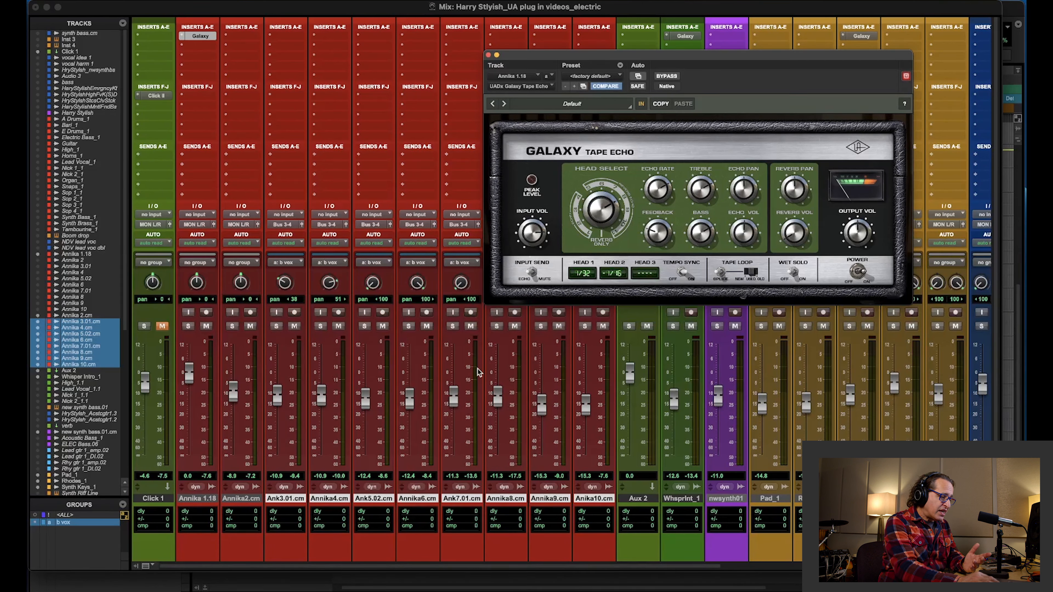
Search the Galaxy presets for "vocal" and load the Vocal Room Delay preset
click(567, 103)
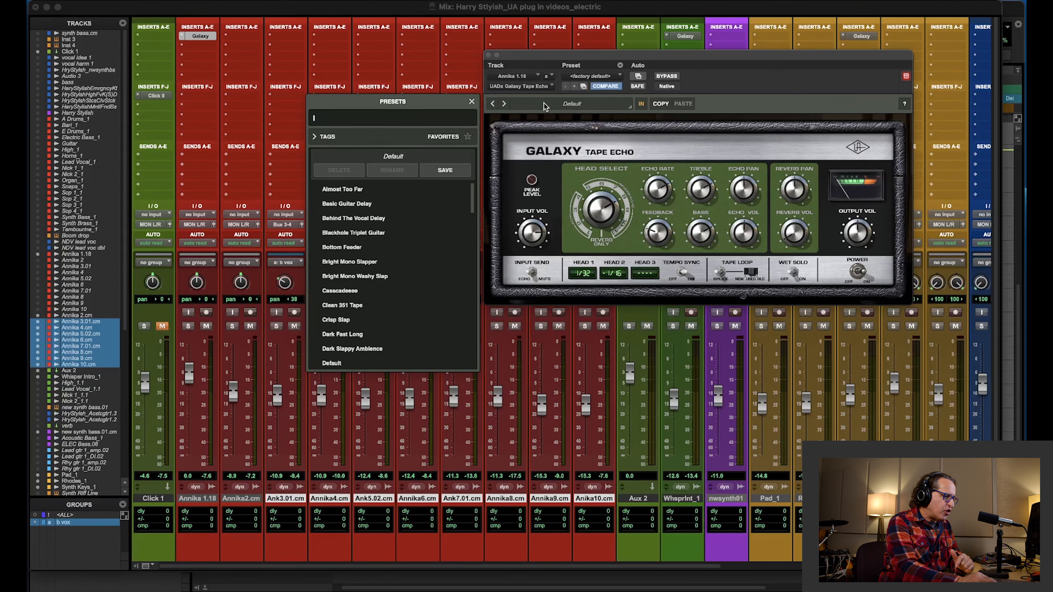
text(vo)
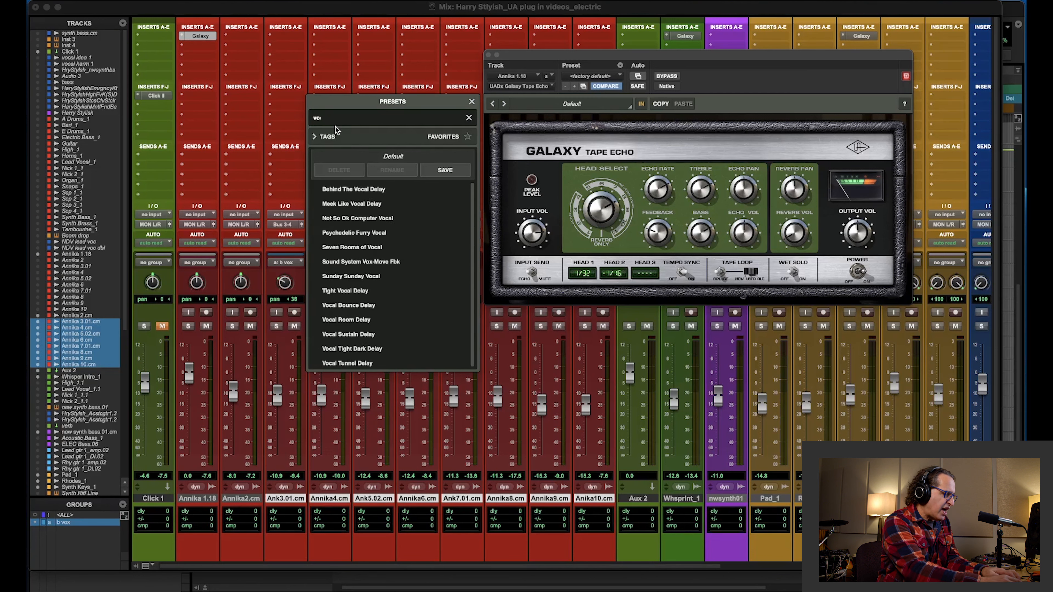
text(cal)
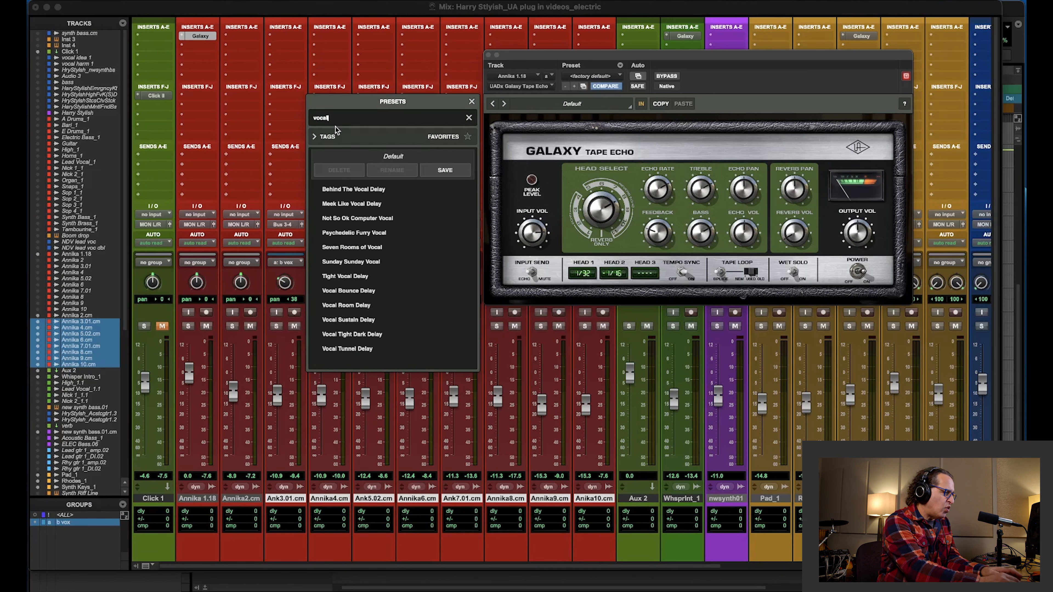
click(347, 305)
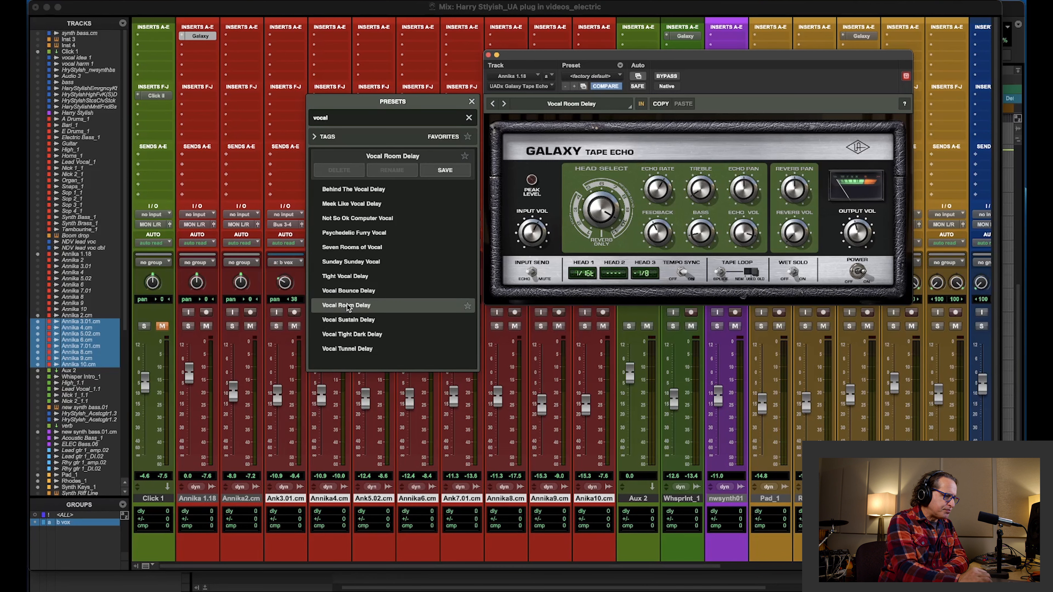
click(471, 103)
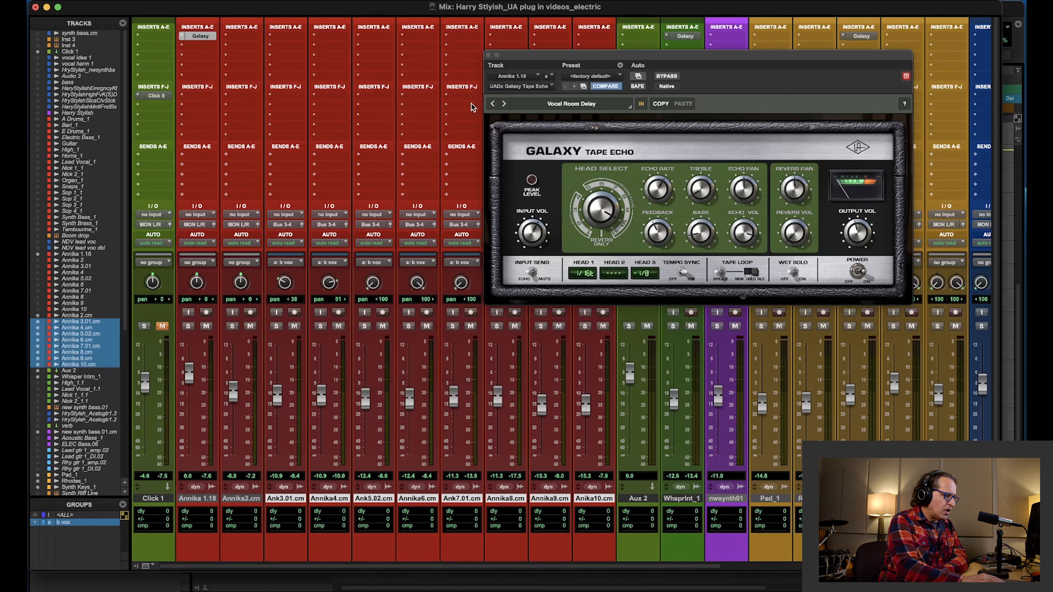
Play the mix and toggle the Galaxy effect off and on to compare the dry vocal with Vocal Room Delay
click(642, 104)
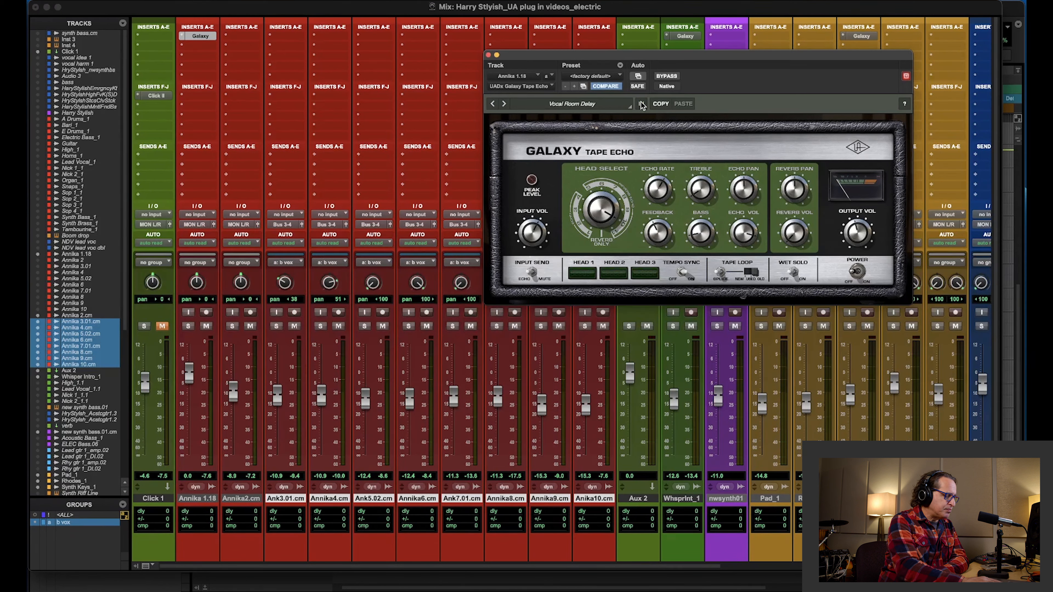
key(space)
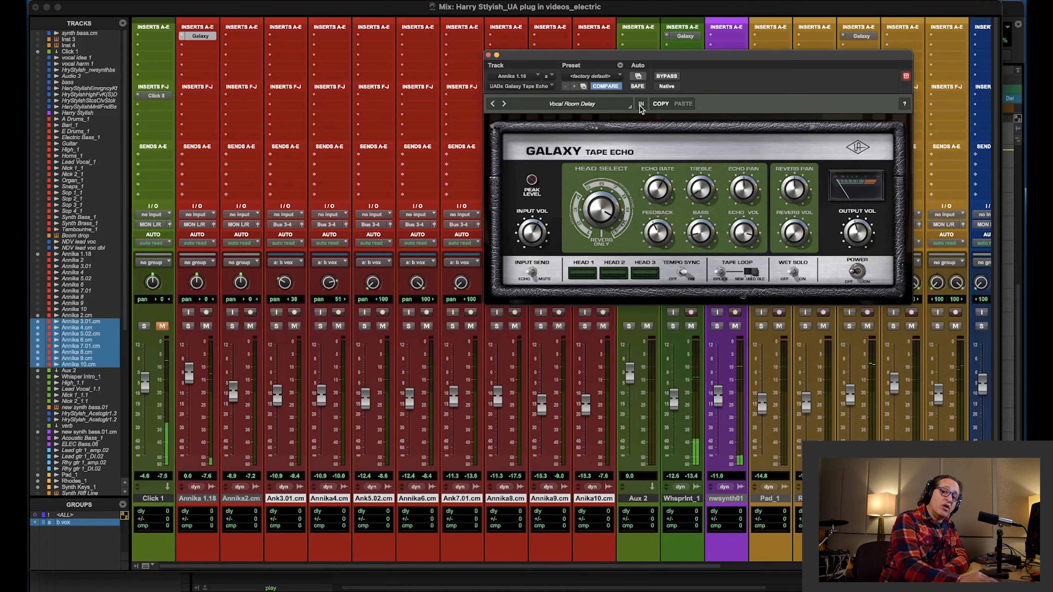
click(640, 104)
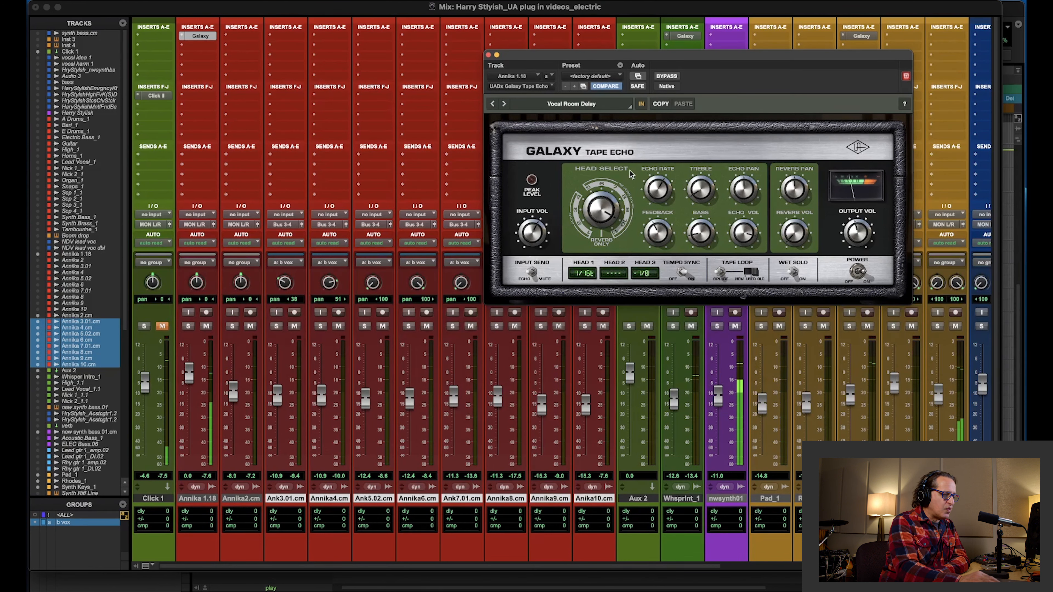
click(639, 107)
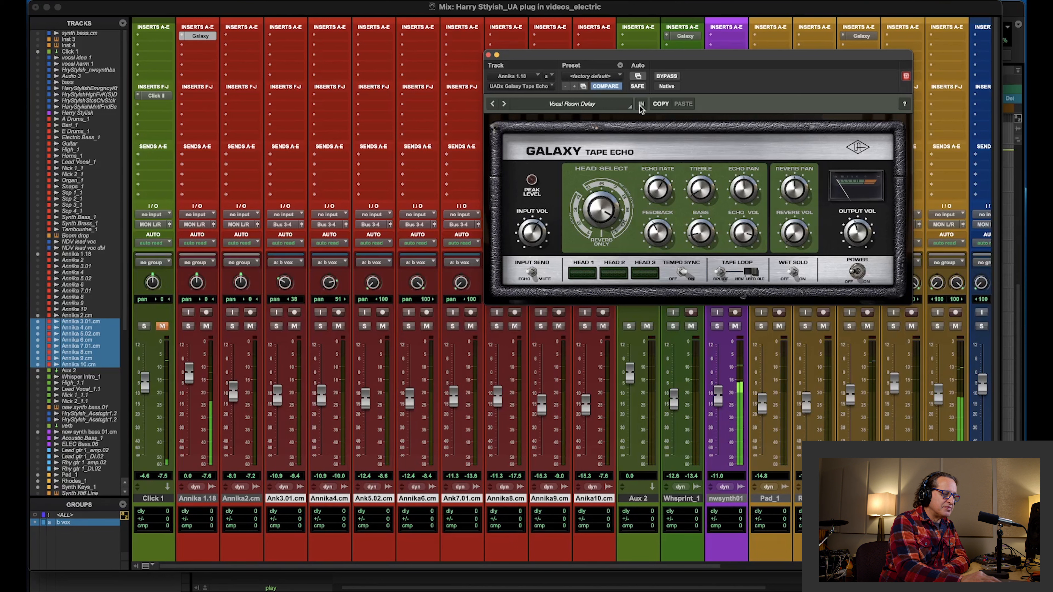
click(640, 106)
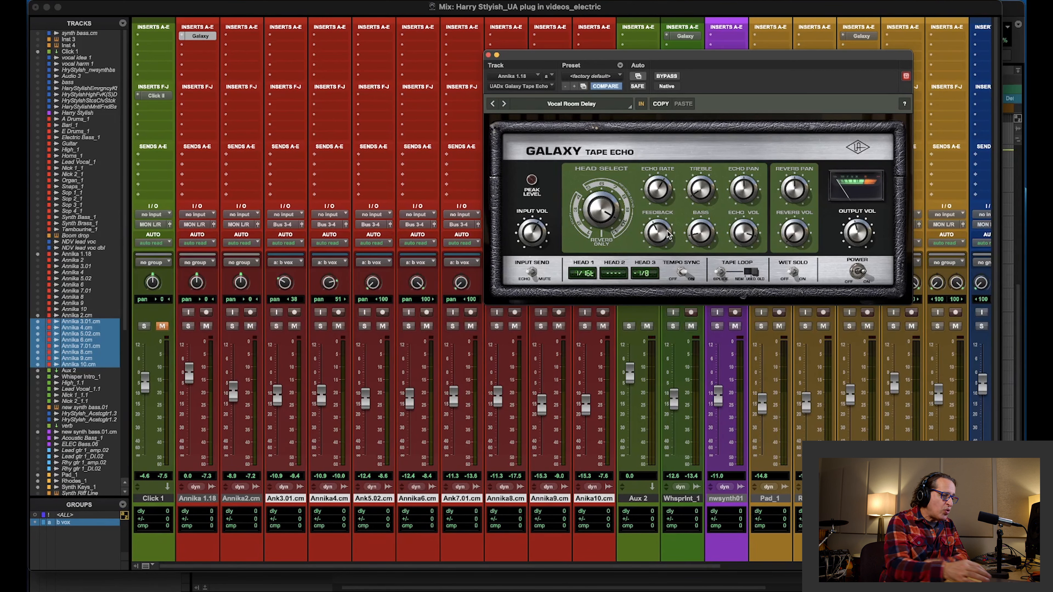
Turn off Tempo Sync, set Echo Rate so Head 1 reads 113 and Head 3 reads 310, and audition the delay
click(683, 274)
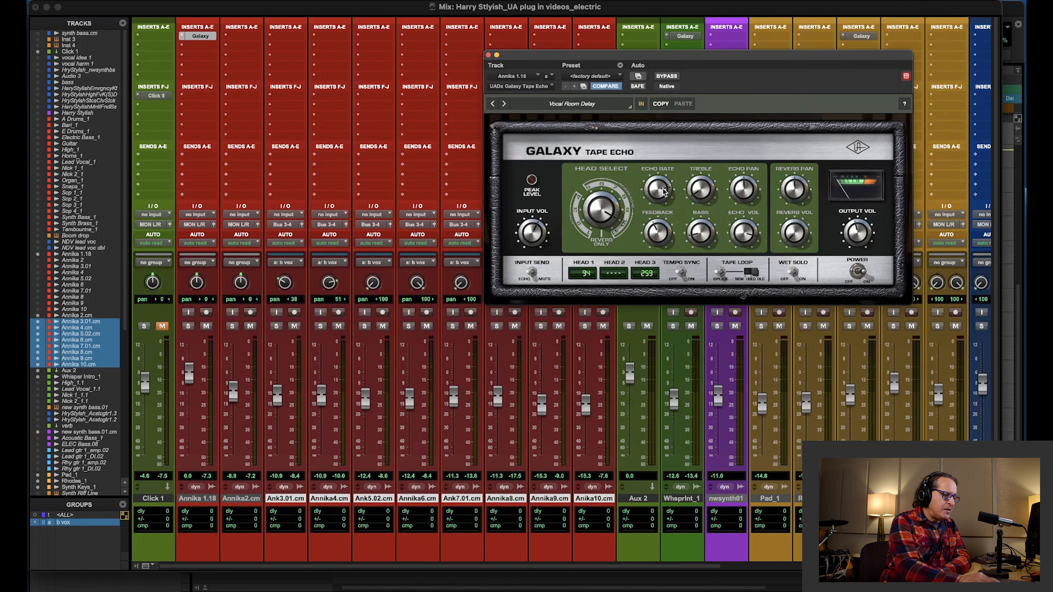
drag(663, 192, 656, 203)
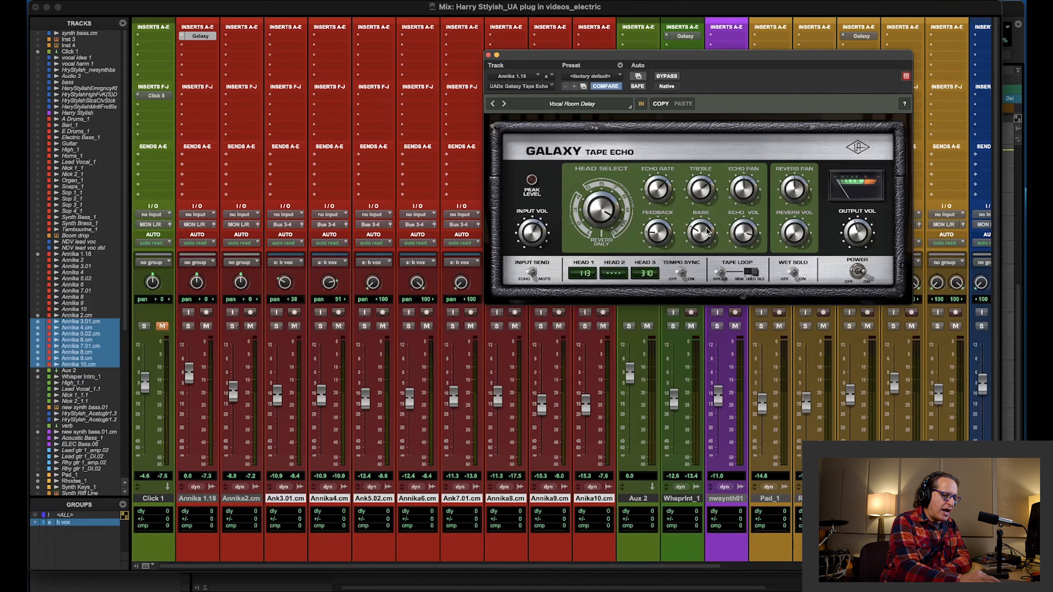
key(space)
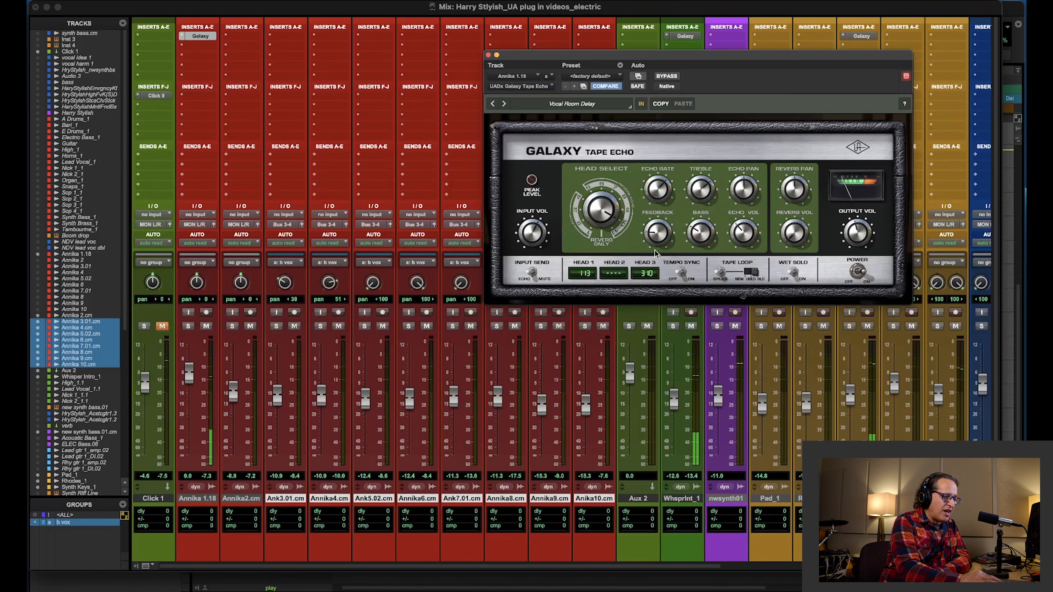
key(space)
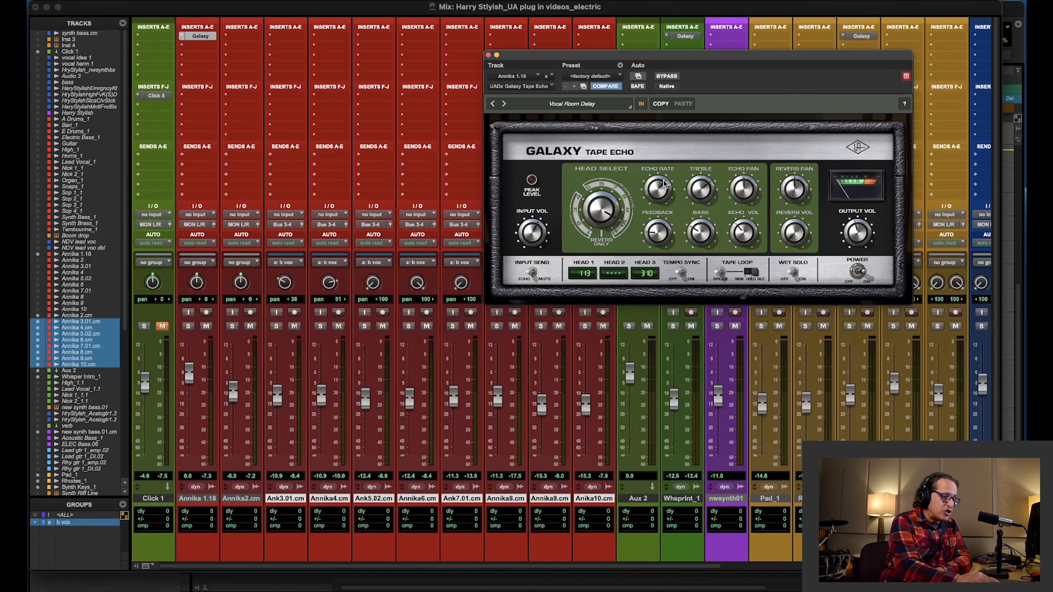
Slow the Echo Rate further to about 165 on Head 1 and 455 on Head 3
drag(663, 183, 643, 200)
key(space)
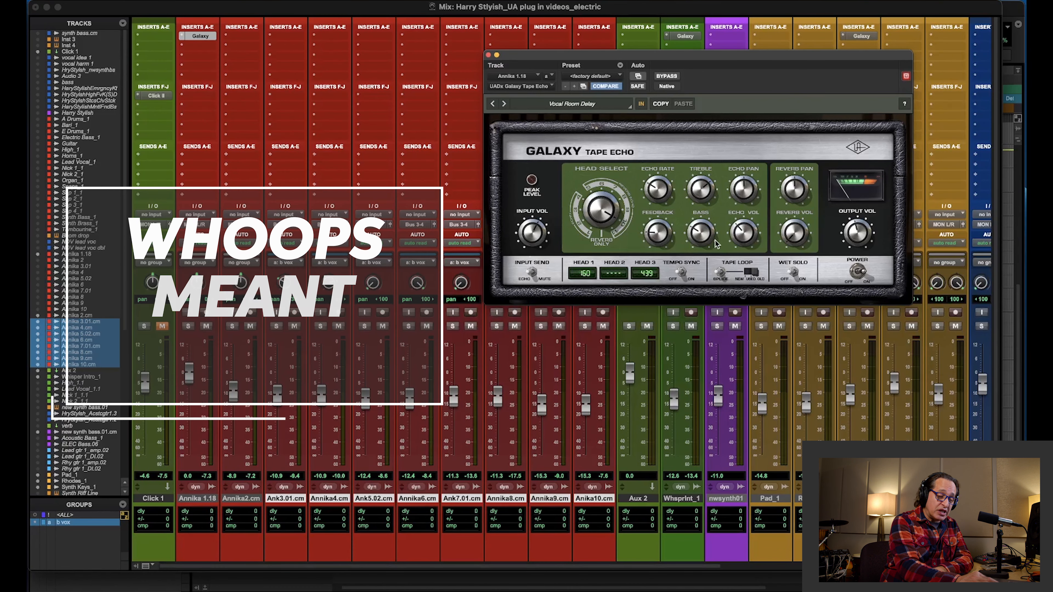
drag(665, 191, 684, 189)
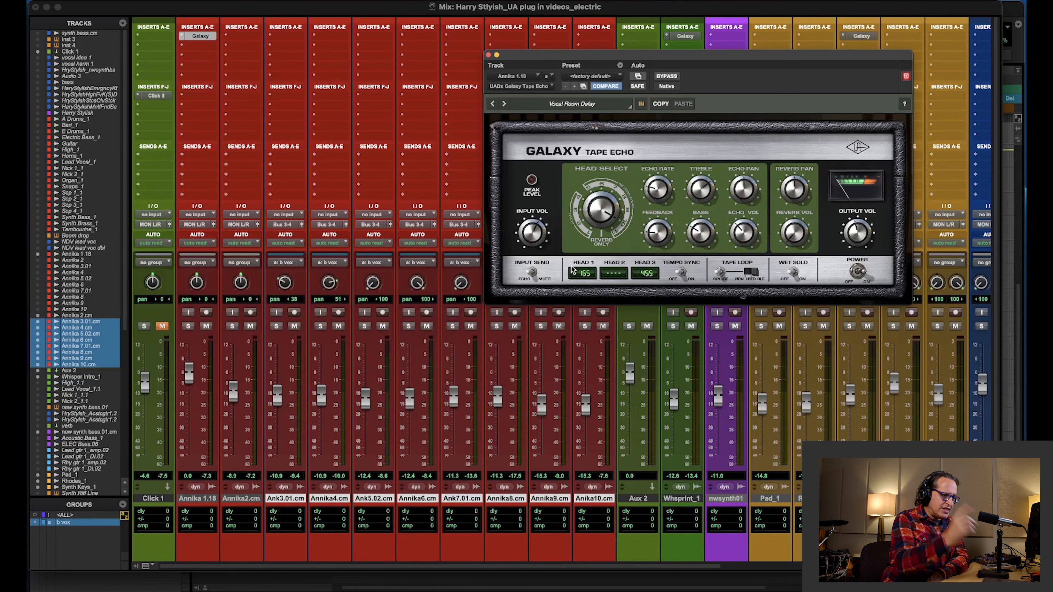
Audition the slower vocal delay in the mix with the Galaxy effect bypassed and enabled
key(space)
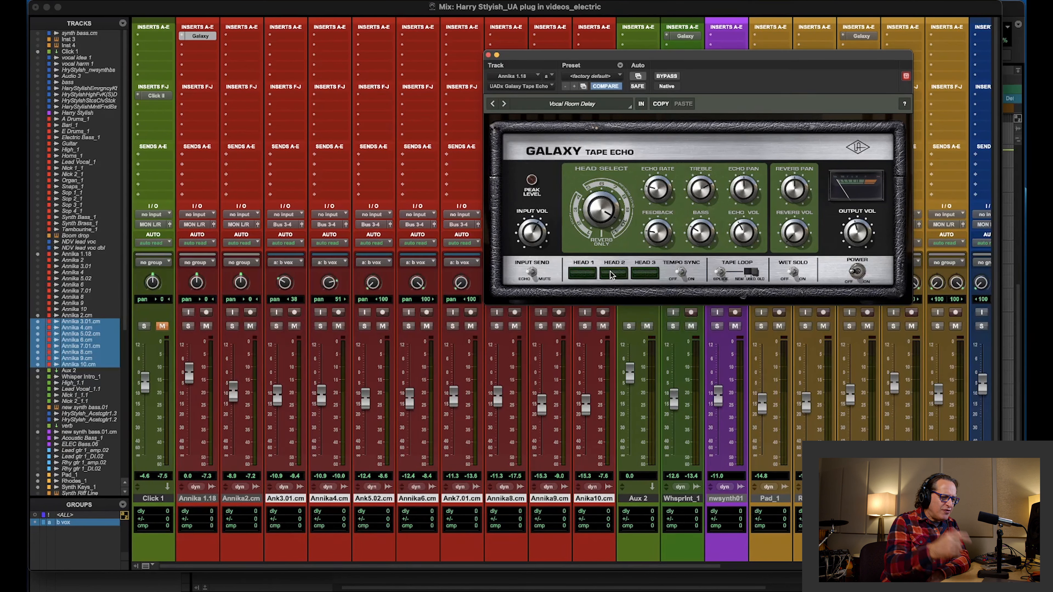
key(space)
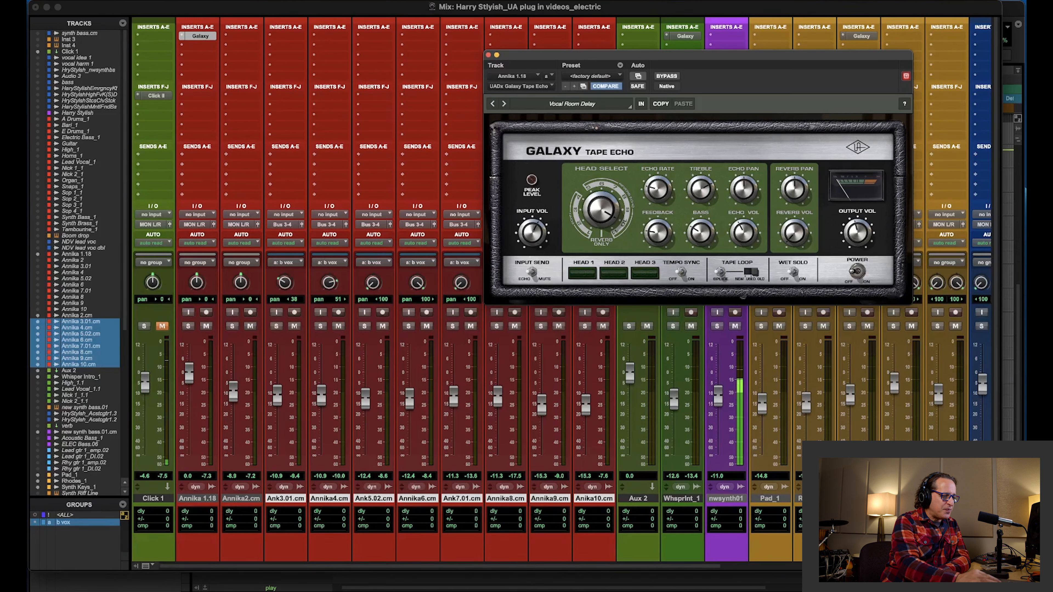
click(641, 104)
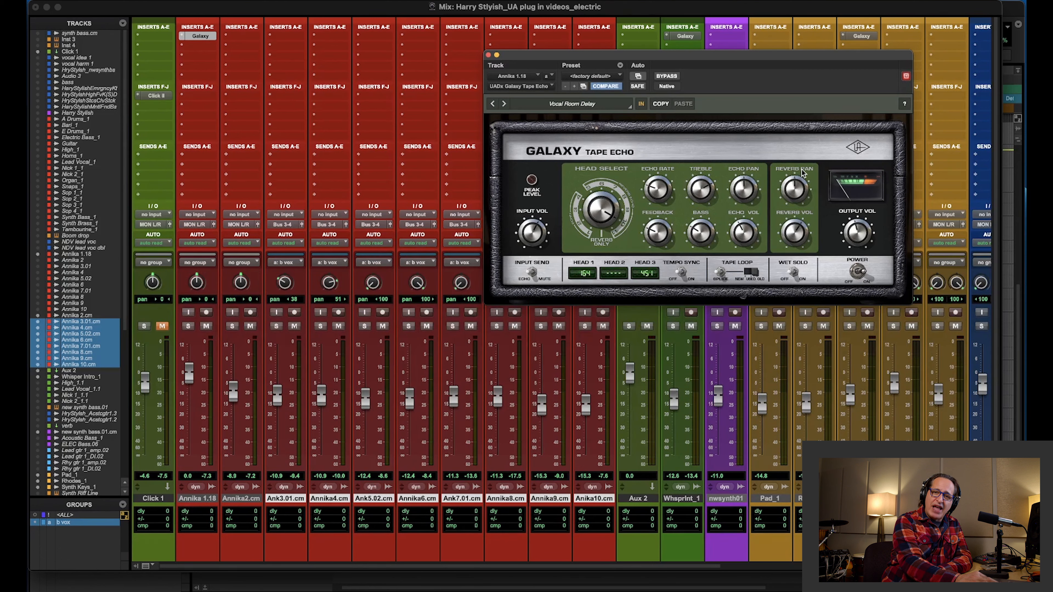
key(space)
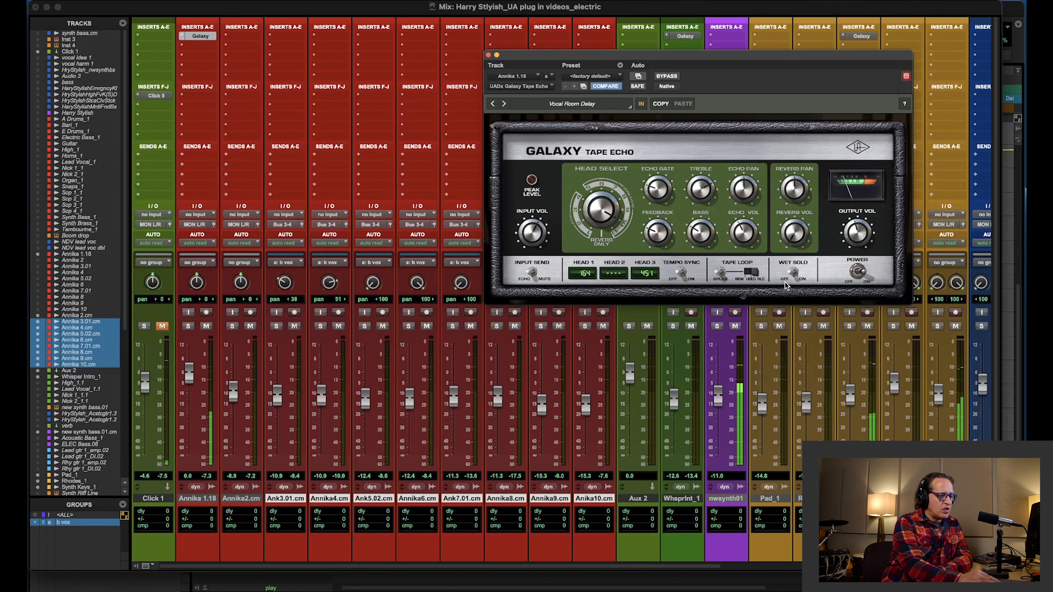
drag(784, 282, 786, 245)
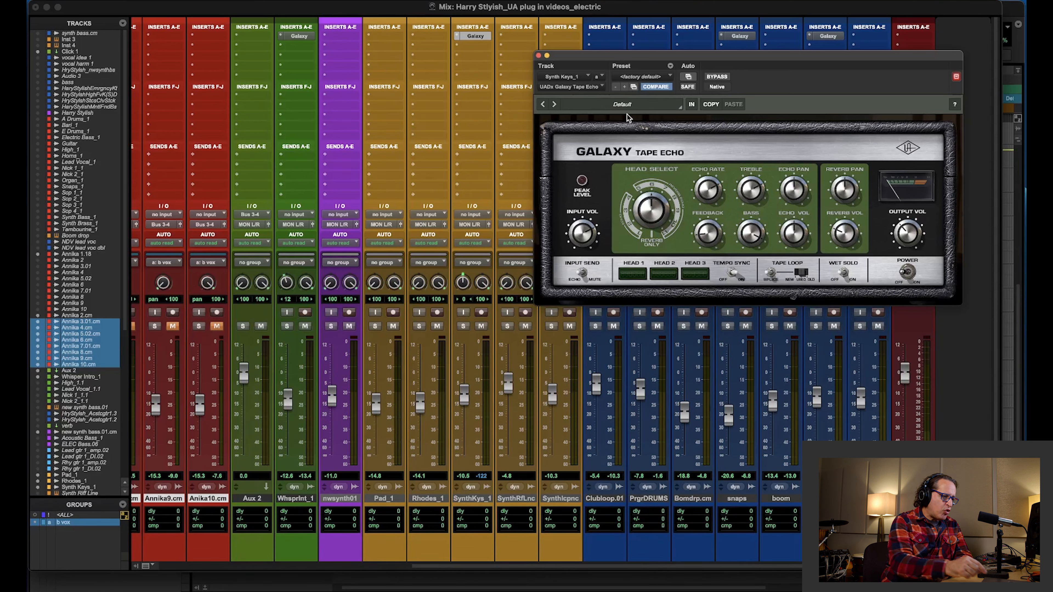
Solo the Synth Keys_1 track, search its Galaxy presets for "keys" and load Horror Keys
key(space)
click(463, 326)
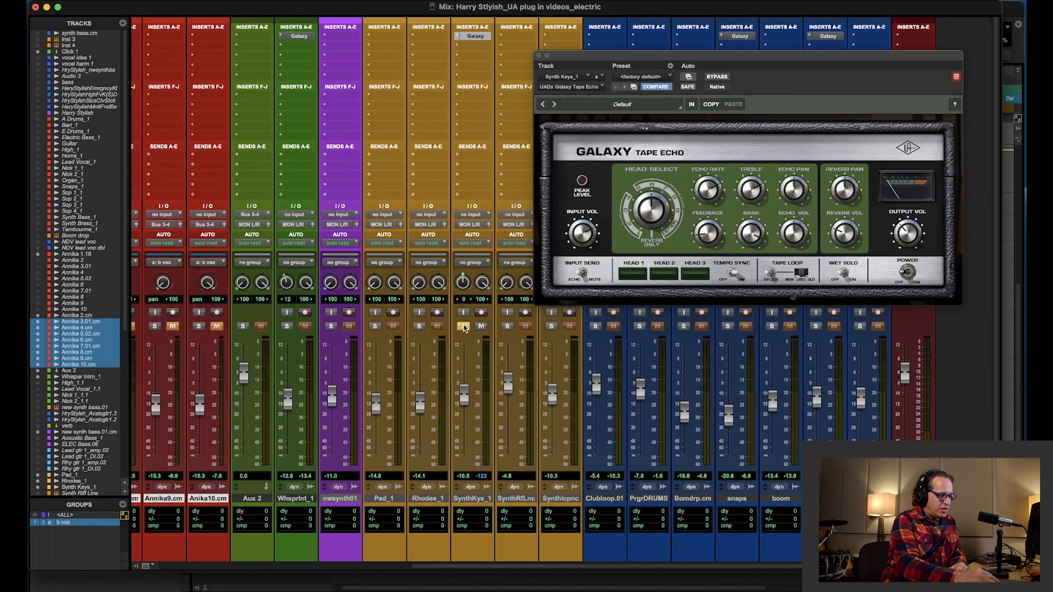
click(621, 104)
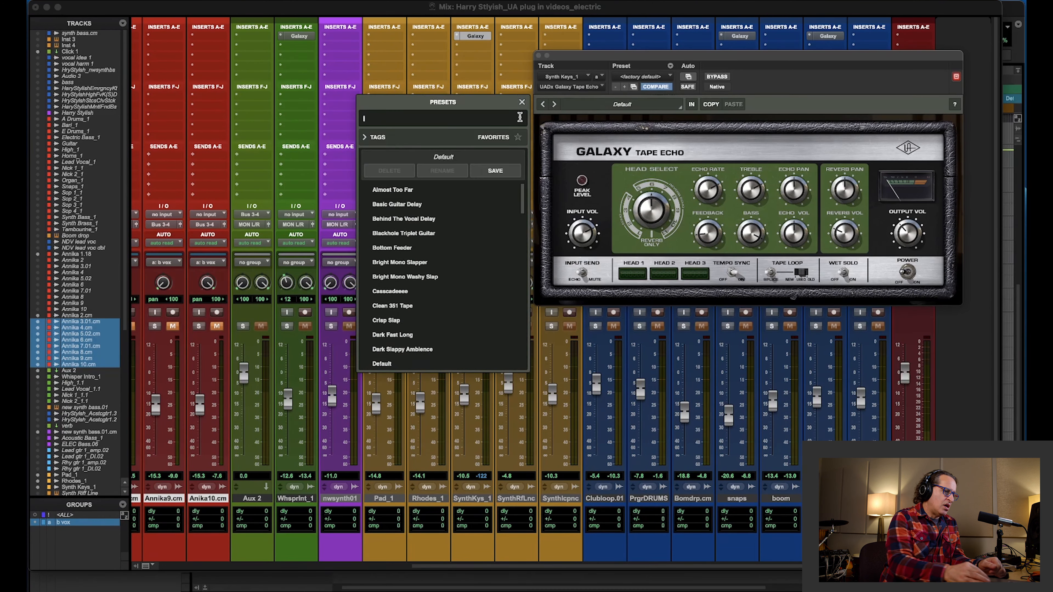
click(593, 106)
click(612, 104)
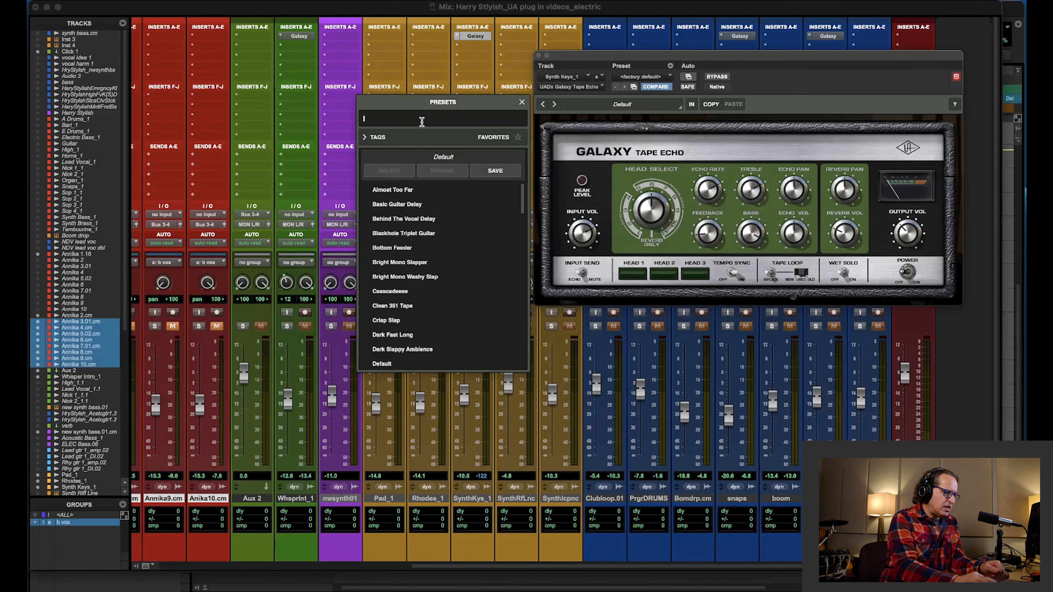
text(keys)
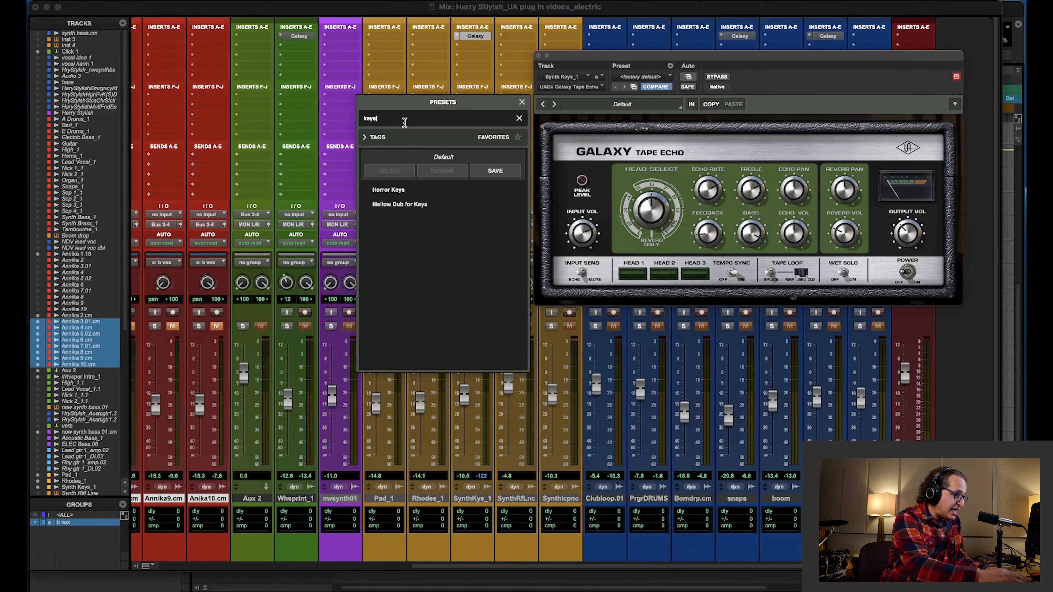
click(398, 193)
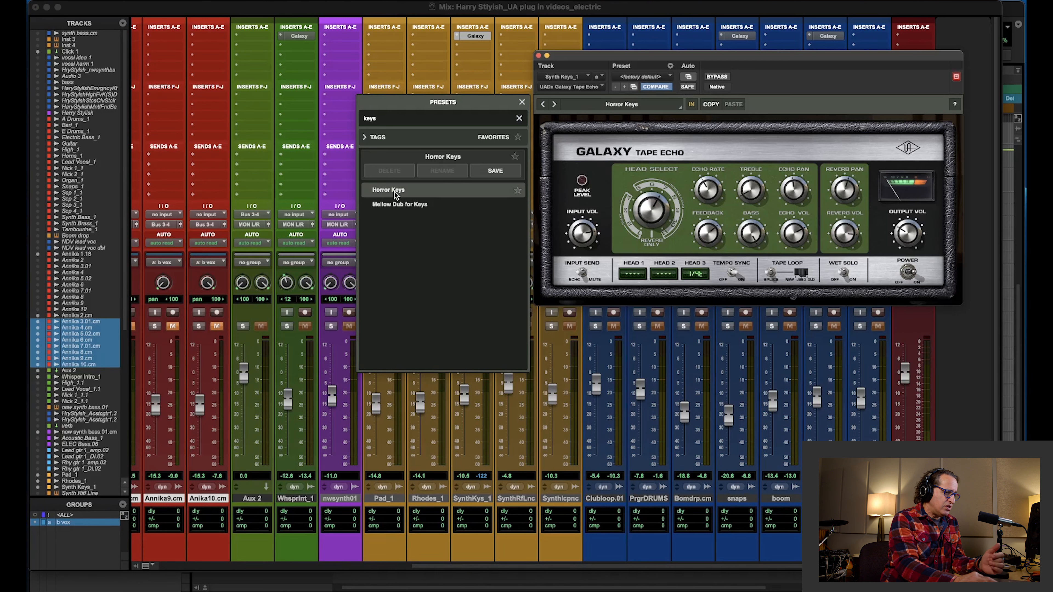
click(521, 102)
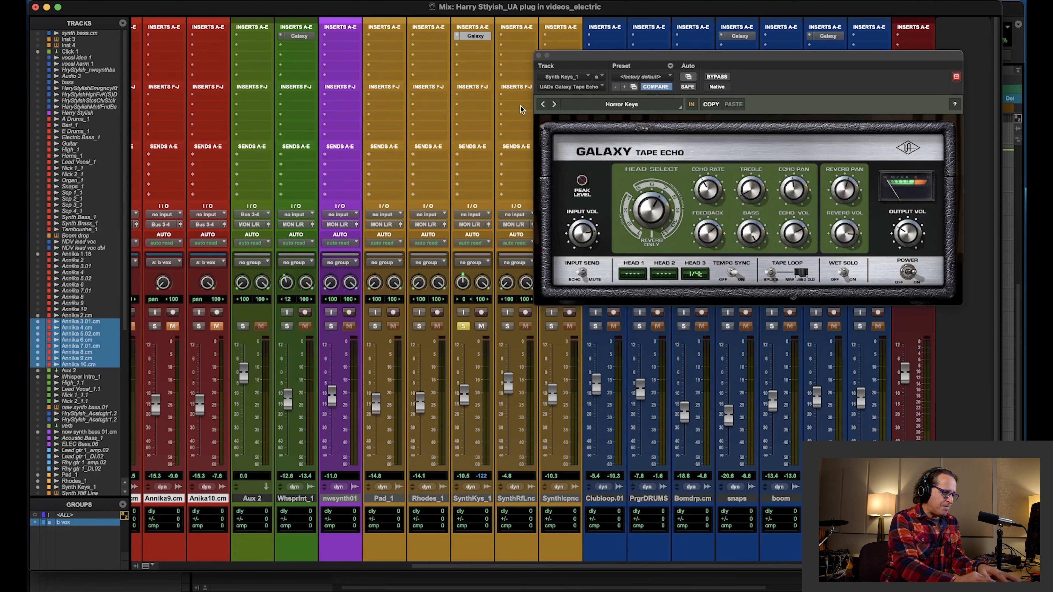
Audition the Horror Keys preset on the soloed Synth Keys_1 track and adjust its Feedback during playback
key(space)
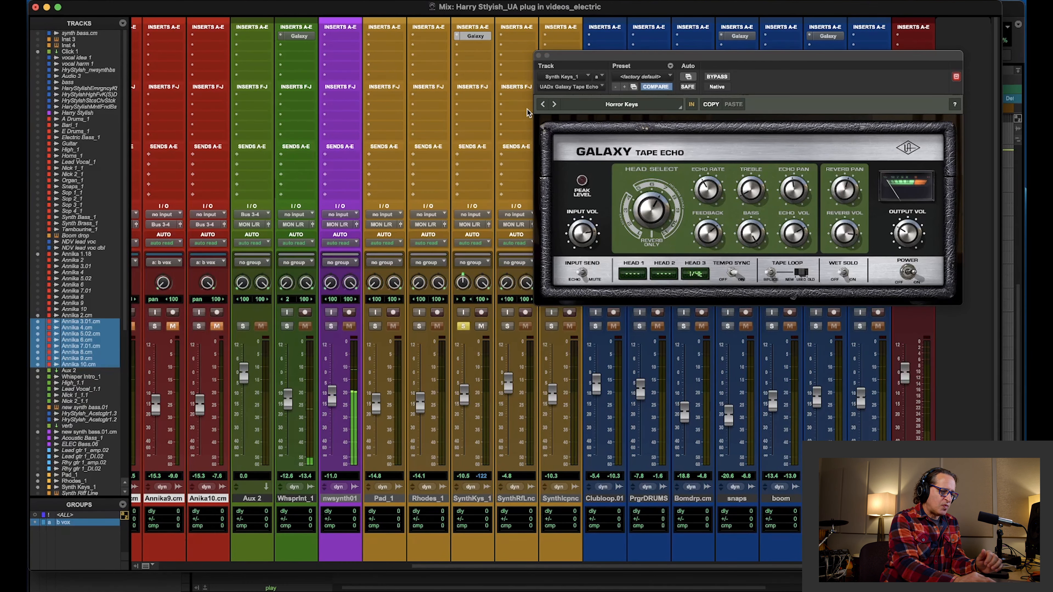
click(713, 235)
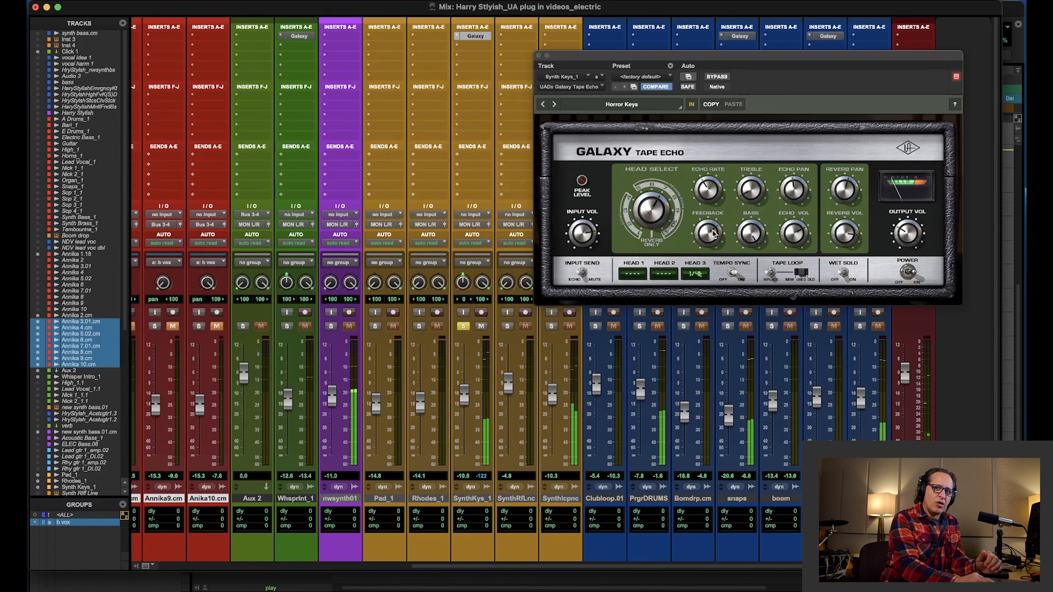
drag(713, 234, 707, 237)
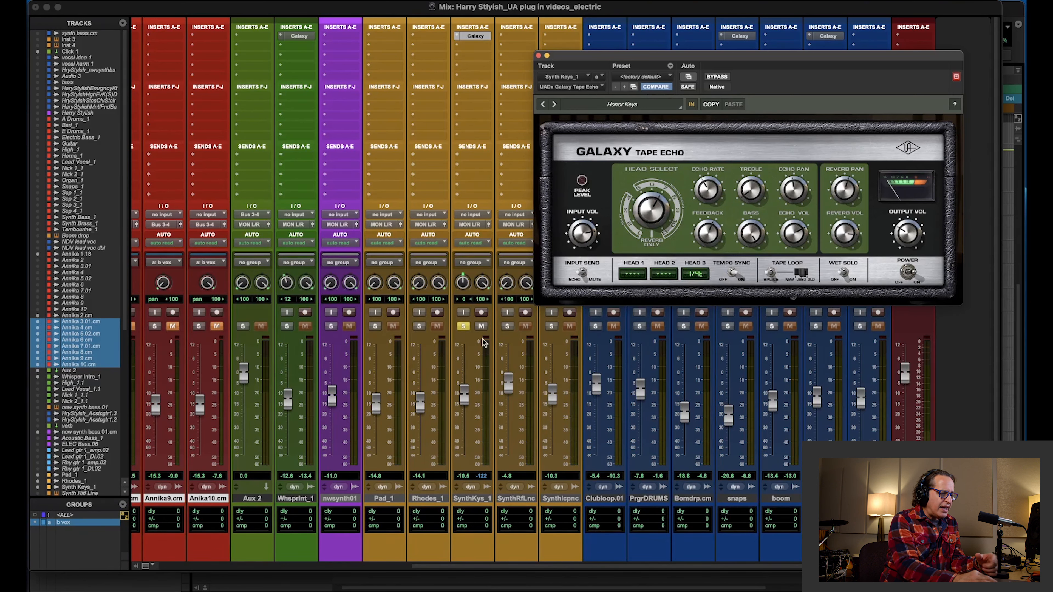
Unsolo Synth Keys_1 and lower its volume fader to -12.9 dB in the mix
click(463, 327)
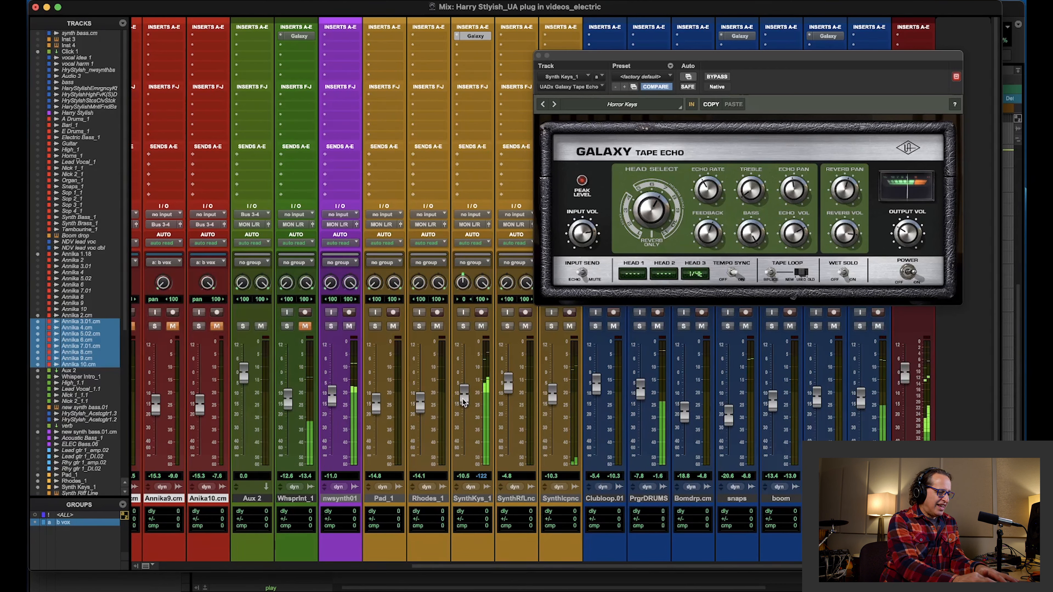
drag(462, 399, 463, 404)
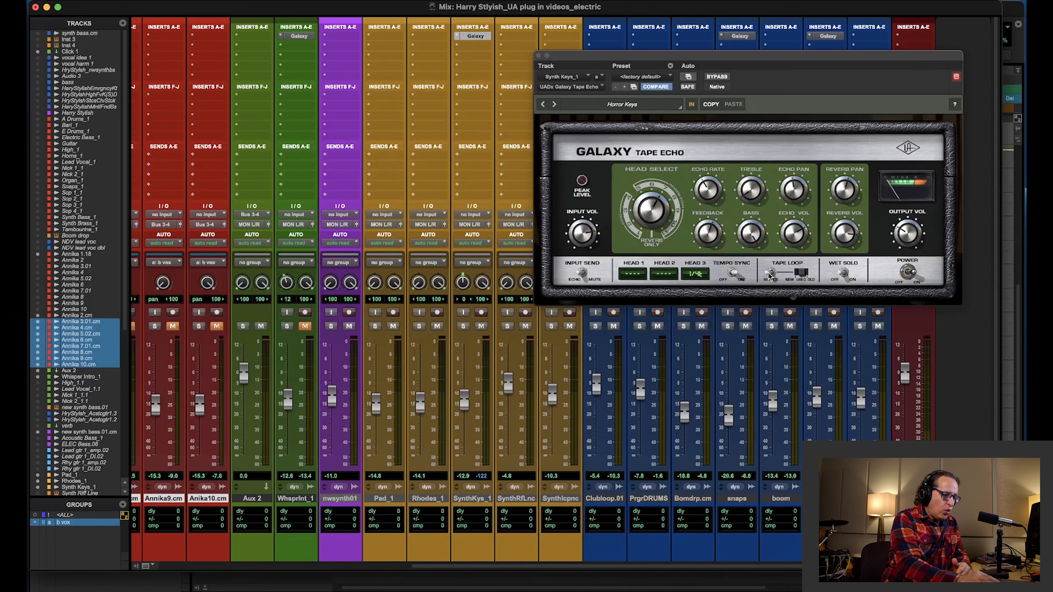
Adjust the Treble of the Synth Keys_1 echo and raise the track's volume to -10.7 dB while the mix plays
click(752, 192)
drag(752, 189, 754, 169)
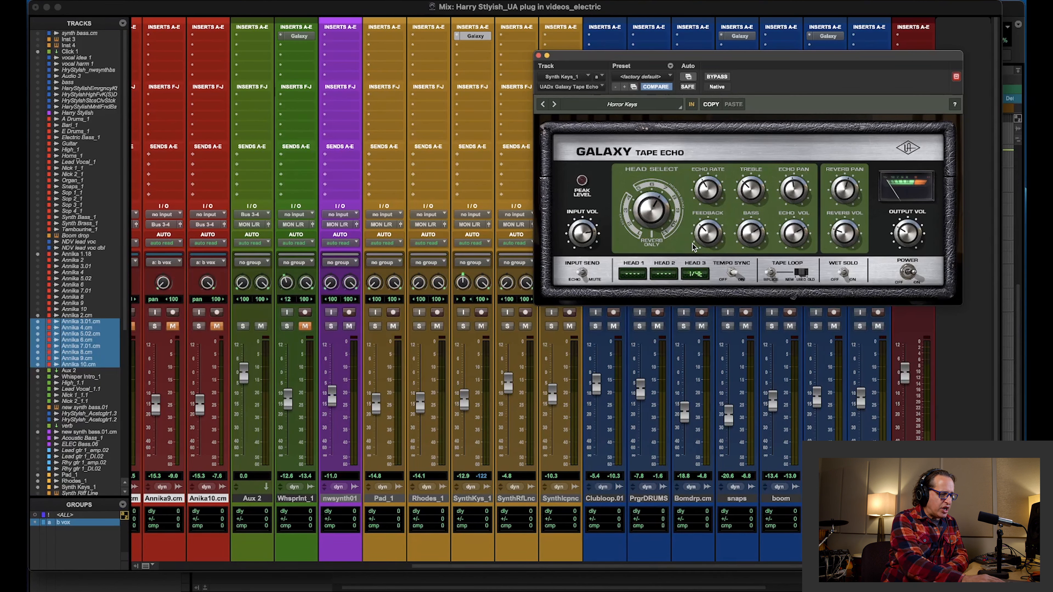
key(space)
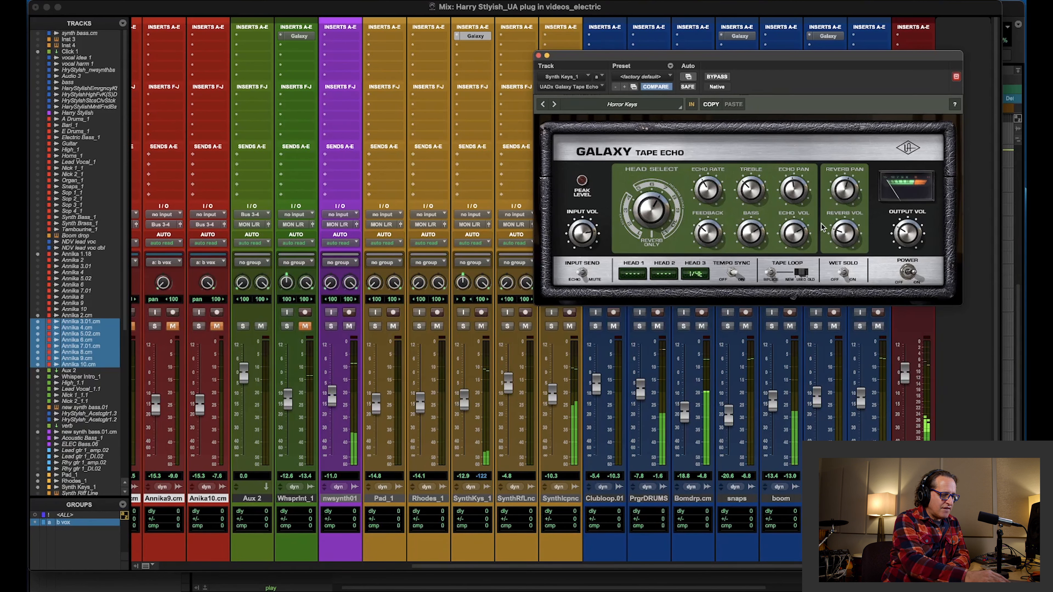
click(462, 398)
drag(461, 395, 460, 391)
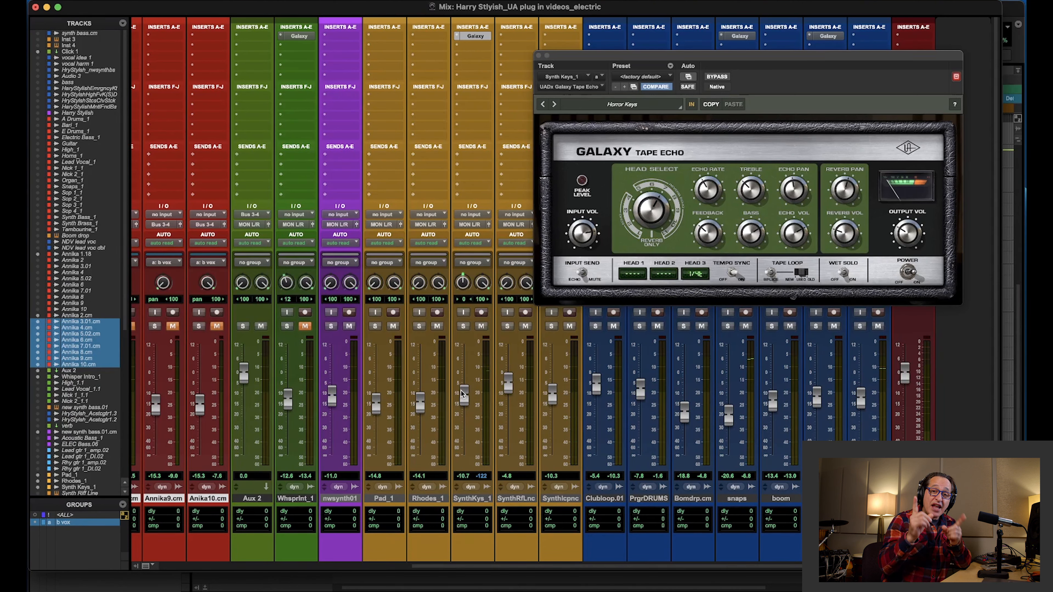
Solo Synth Keys_1 and compare the sound with the Galaxy effect bypassed and enabled
click(463, 327)
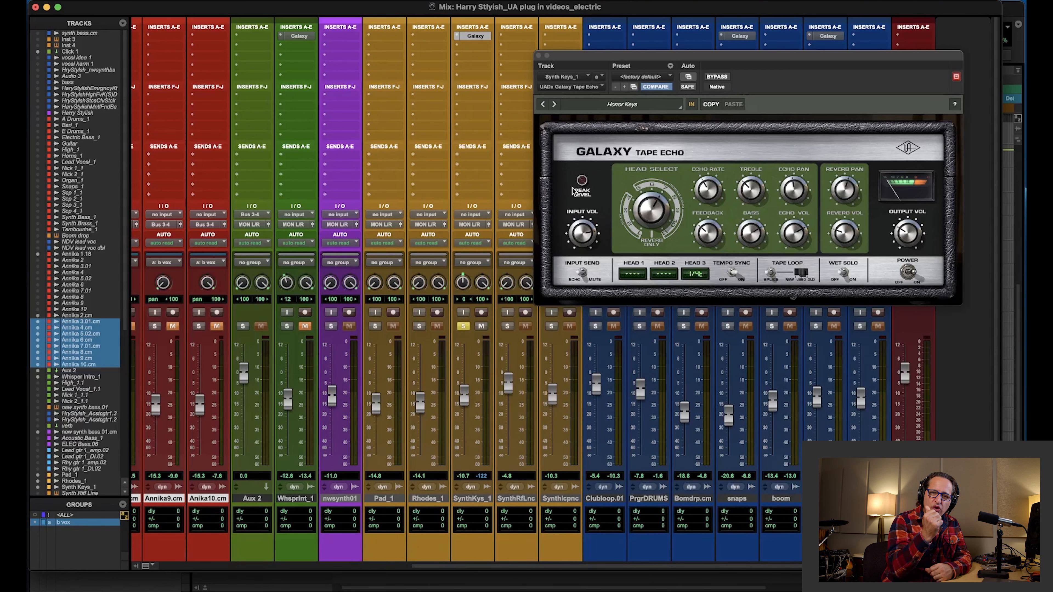
click(690, 105)
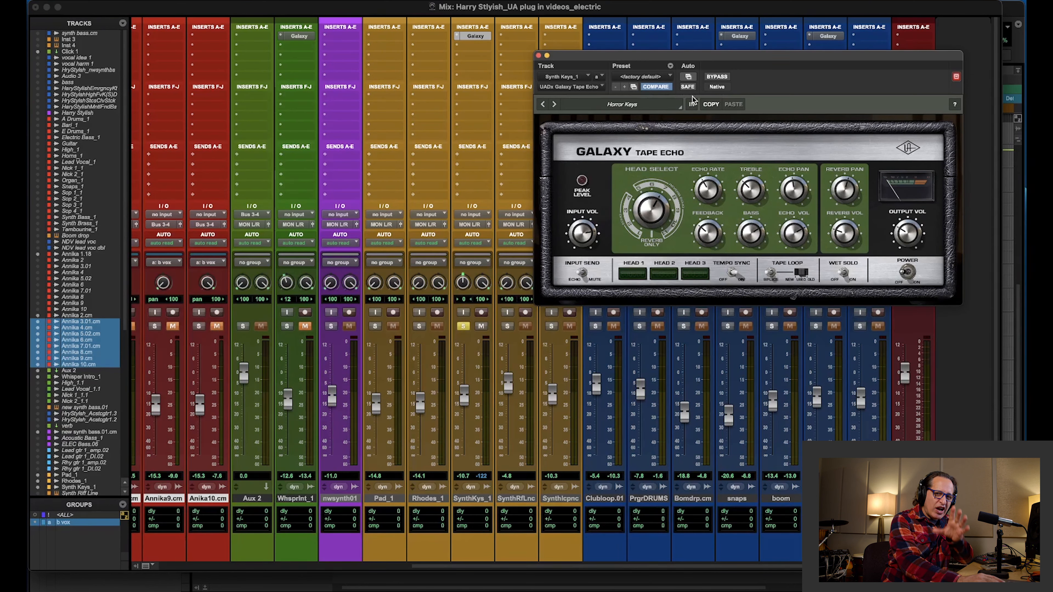
key(space)
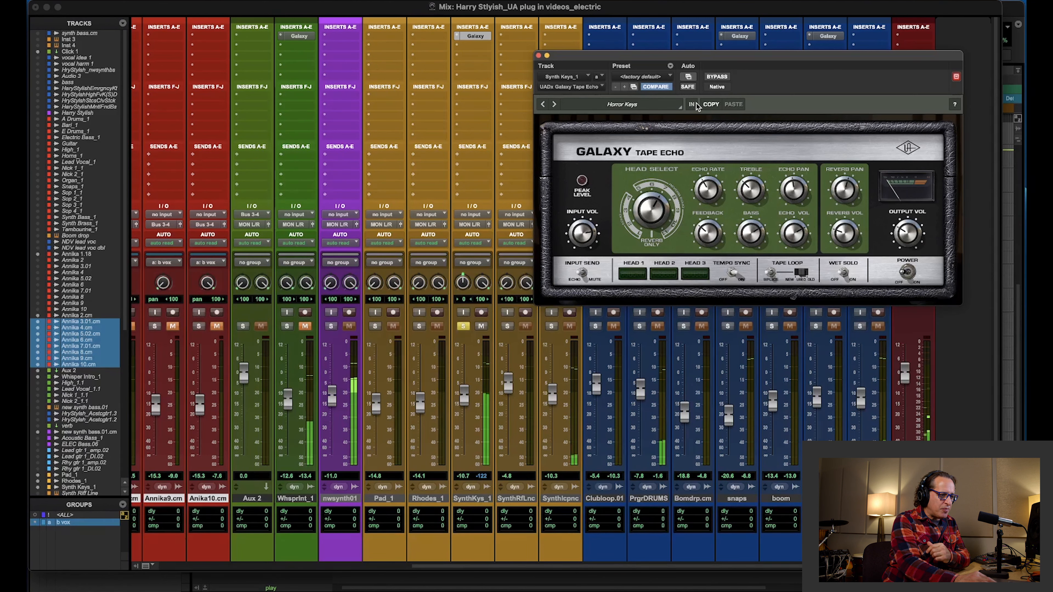
click(695, 103)
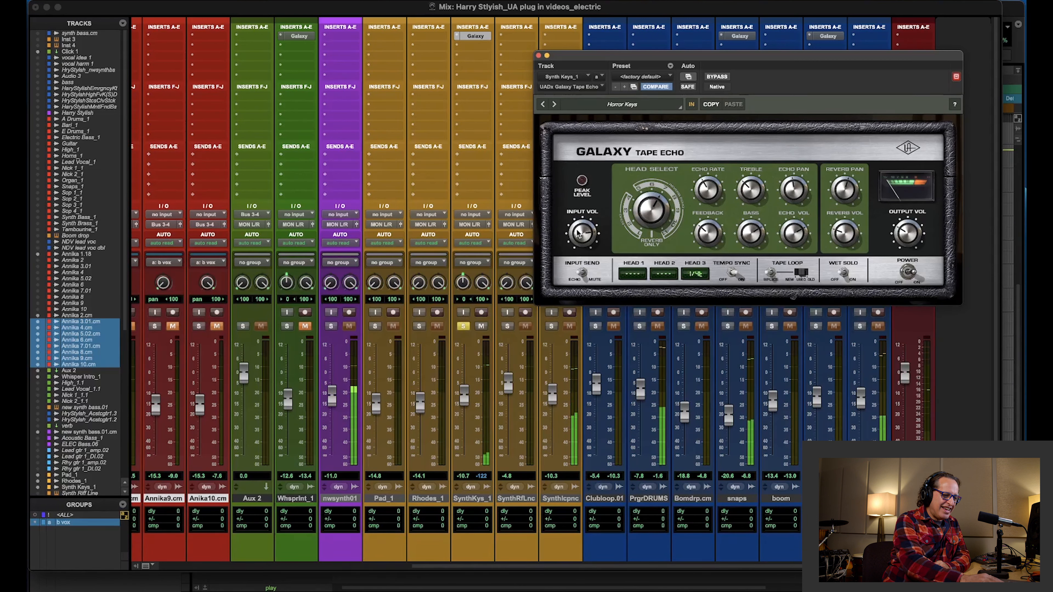
key(space)
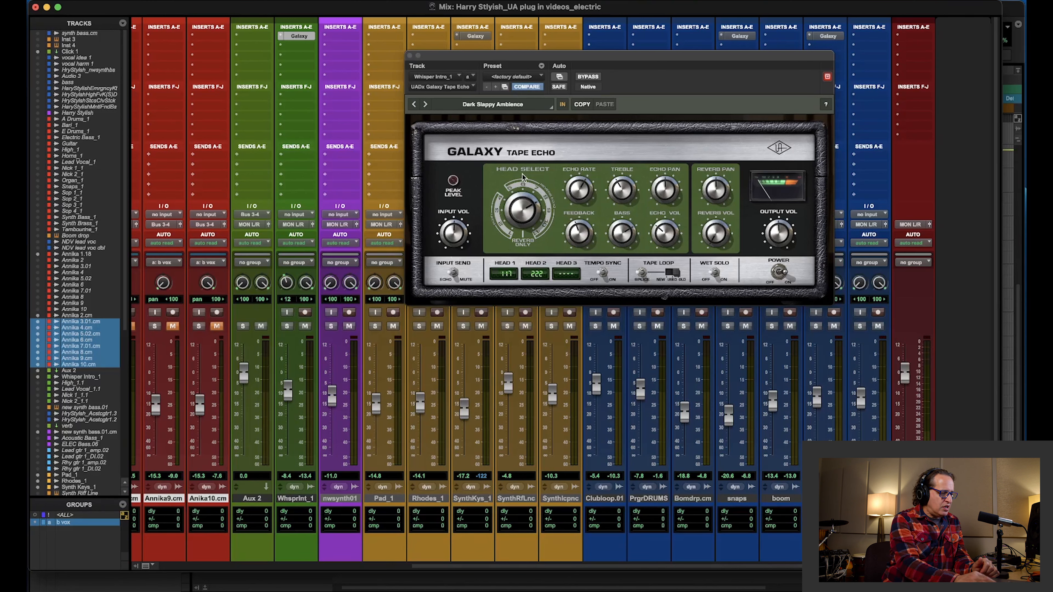
Solo the Whisper Intro_1 track and compare its Dark Slappy Ambience echo bypassed and enabled during playback
click(285, 326)
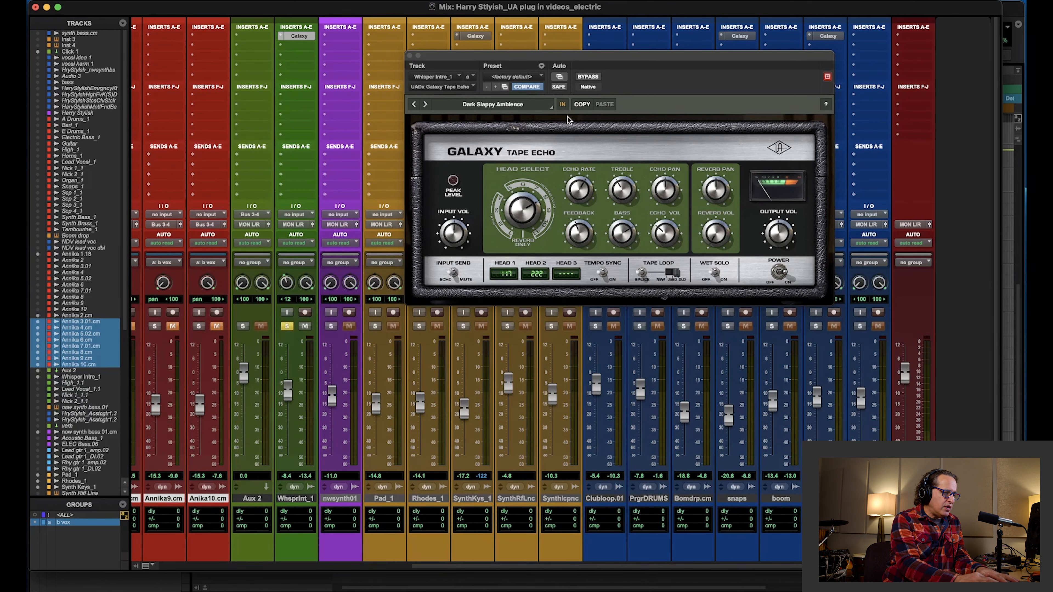
click(563, 104)
click(563, 104)
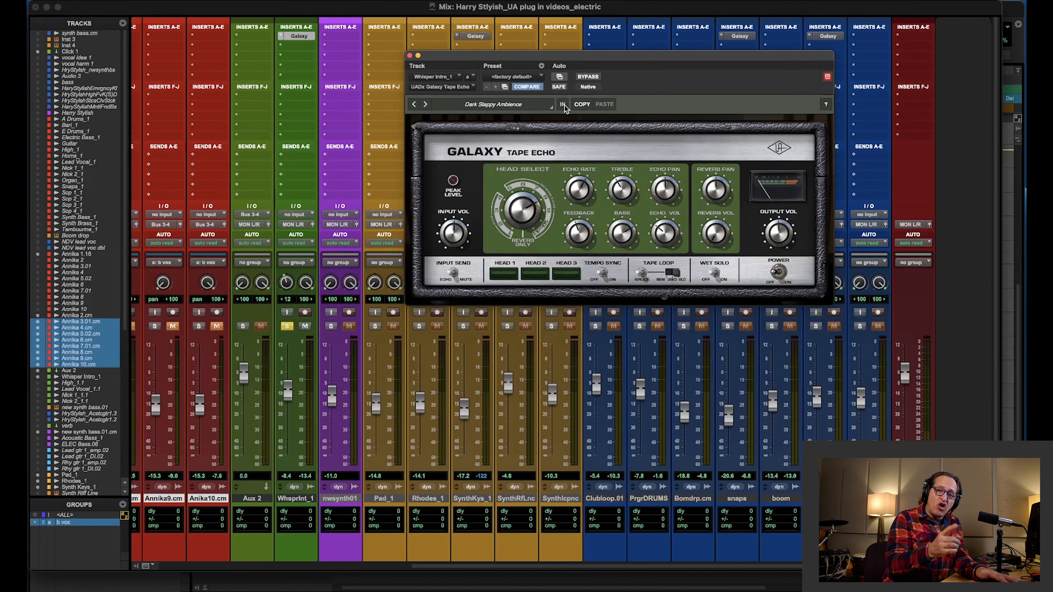
key(space)
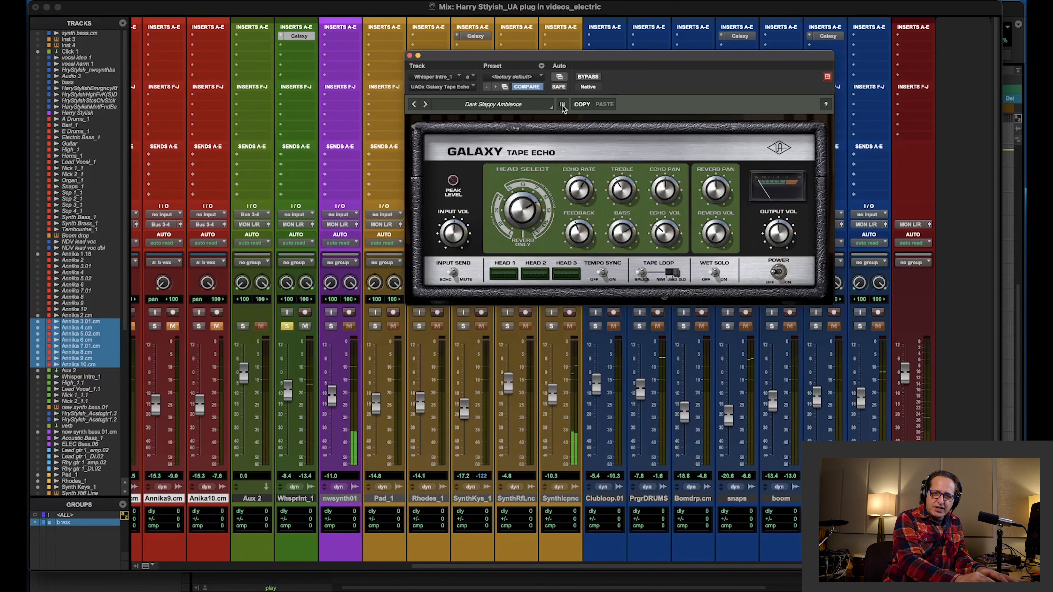
click(563, 105)
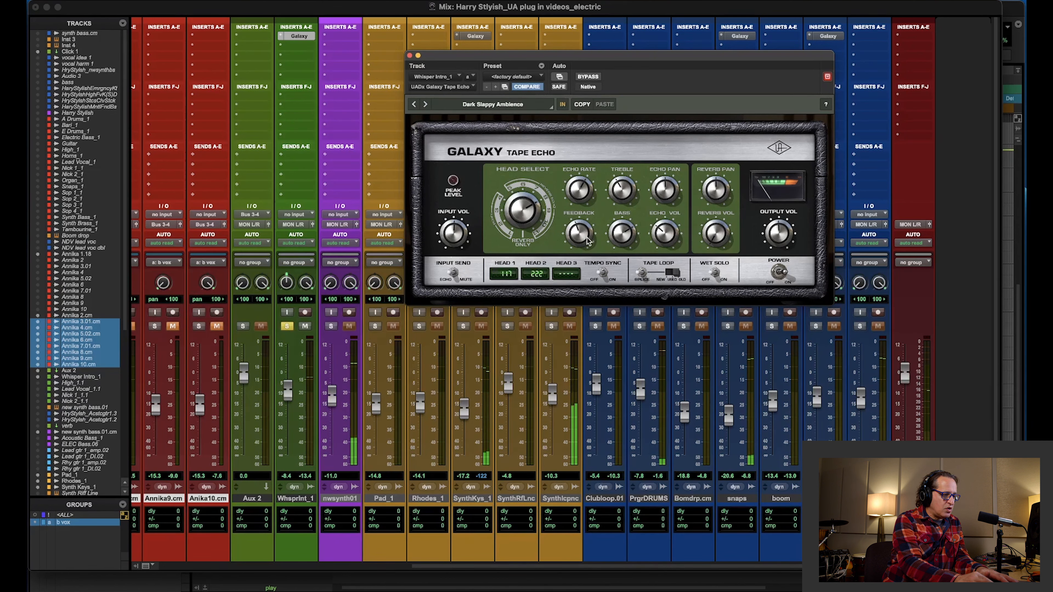
Adjust the Feedback of the Whisper Intro_1 echo while auditioning the soloed track
drag(581, 238, 581, 236)
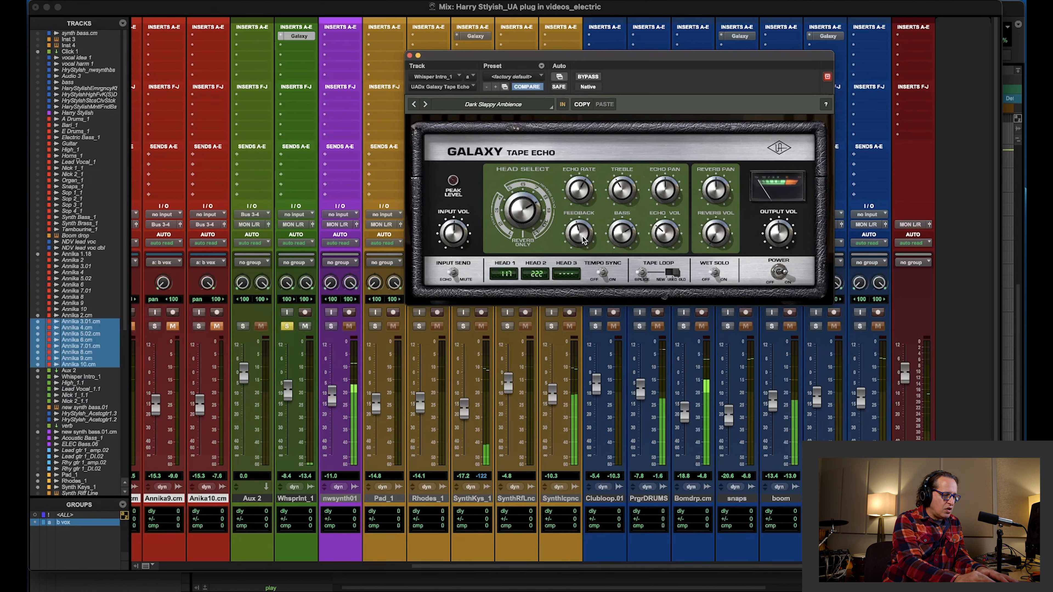
key(space)
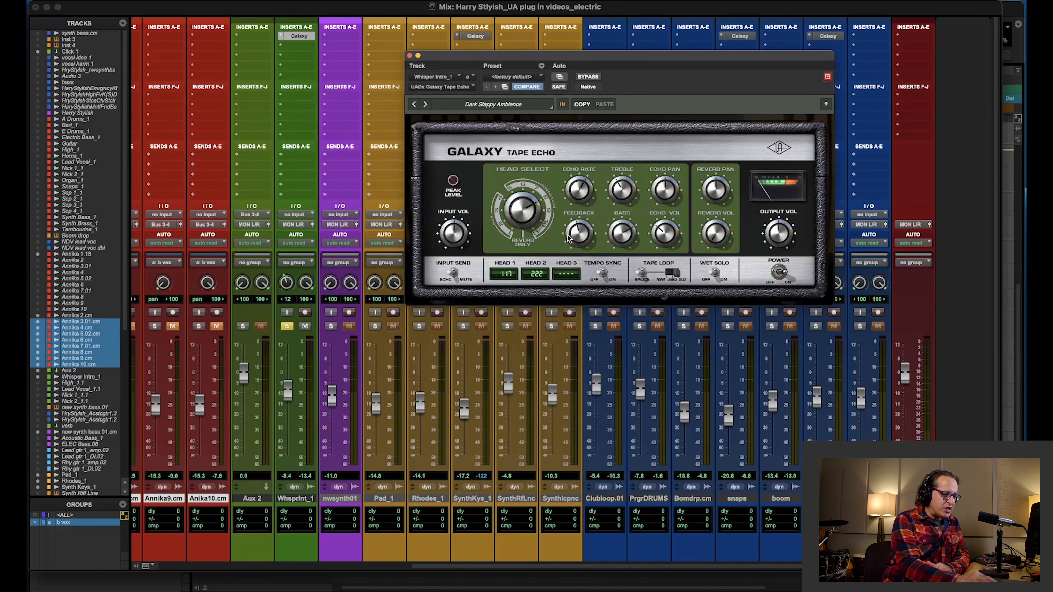
key(space)
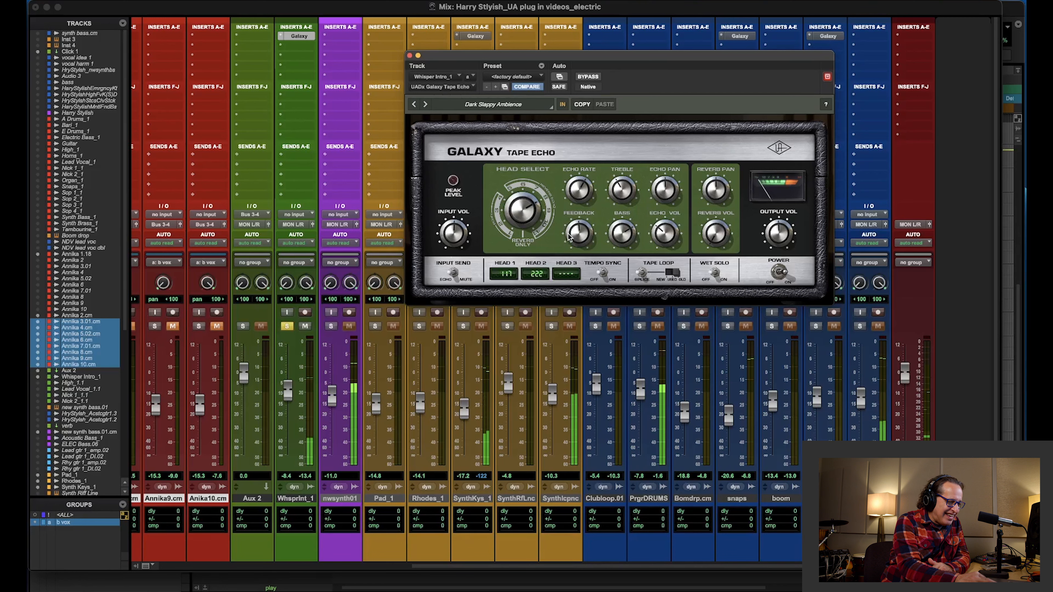
drag(578, 235, 561, 248)
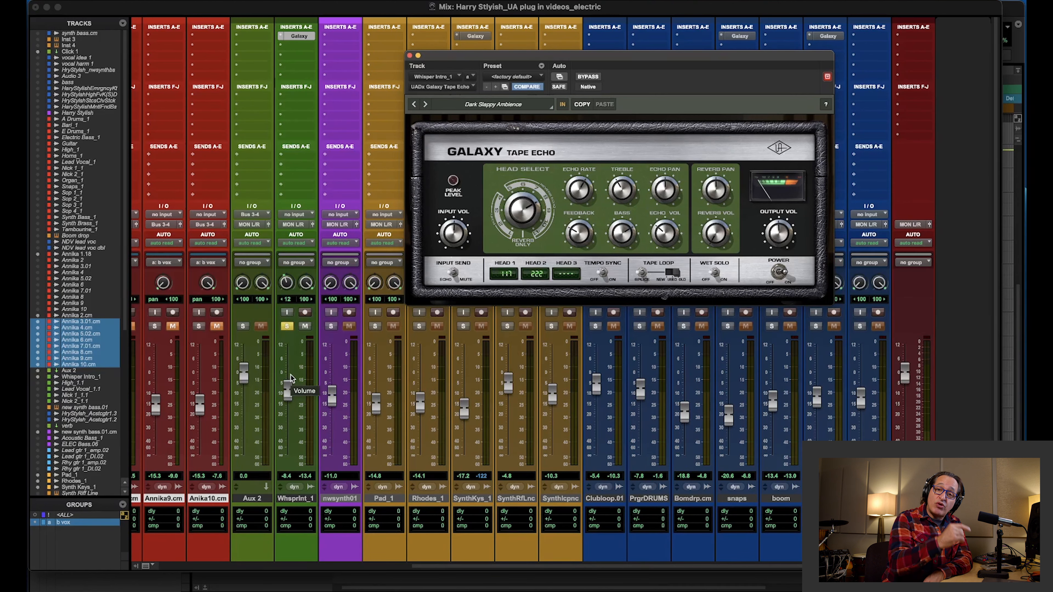
Unsolo Whisper Intro_1 and fine-tune its echo Feedback against the full mix
click(289, 330)
key(space)
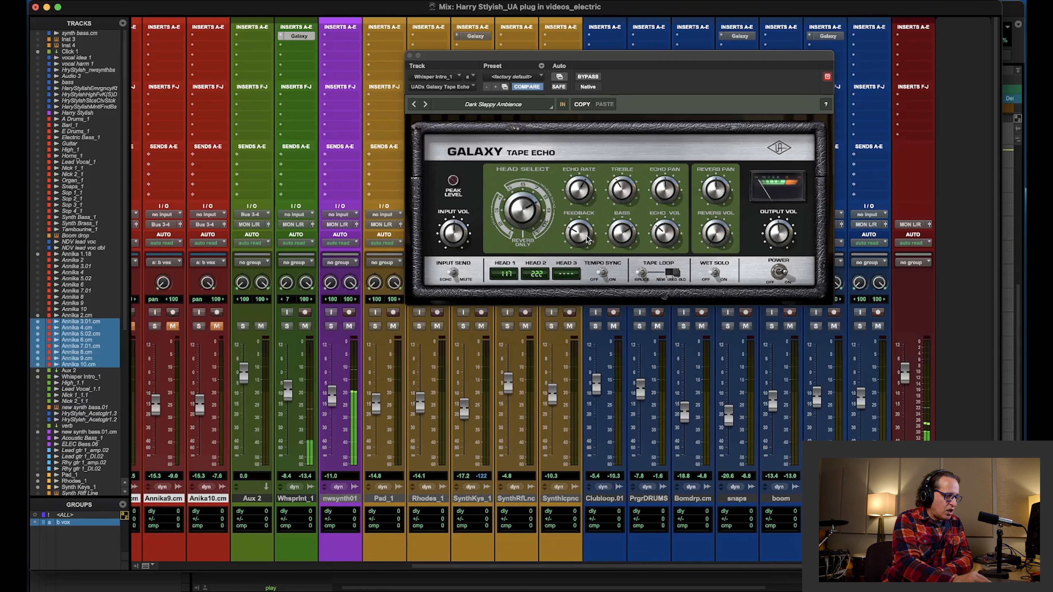
click(577, 235)
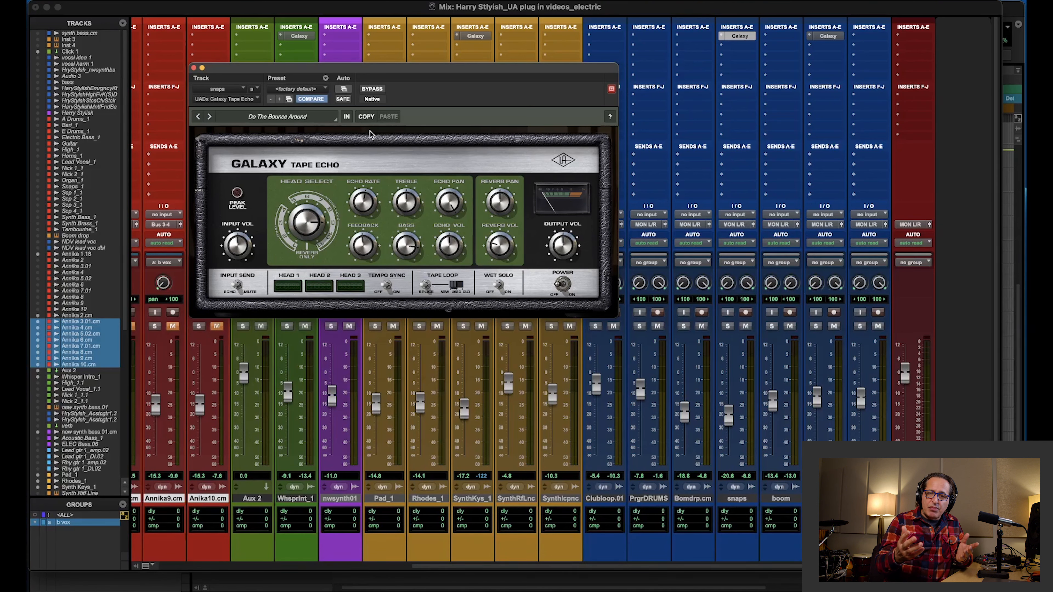
Mute Whisper Intro_1 and audition the mix with the Galaxy effect on the snaps track bypassed
click(305, 327)
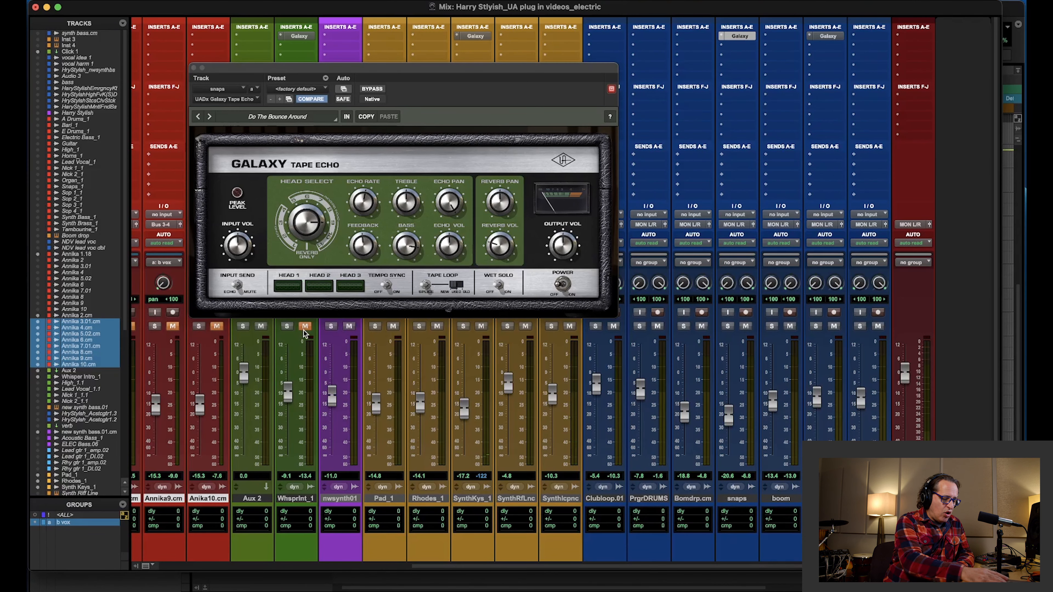
key(space)
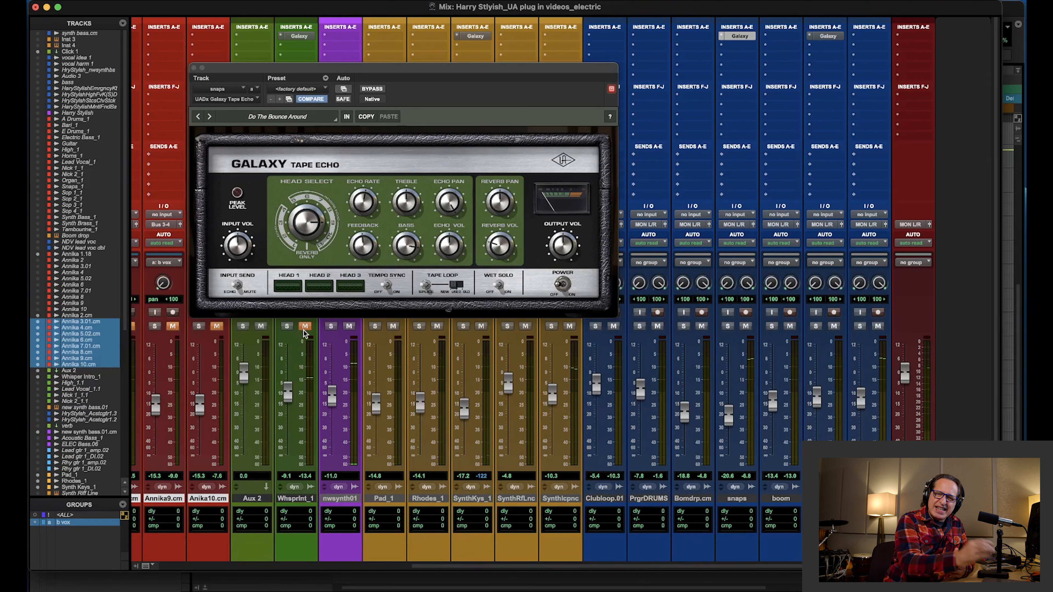
click(488, 291)
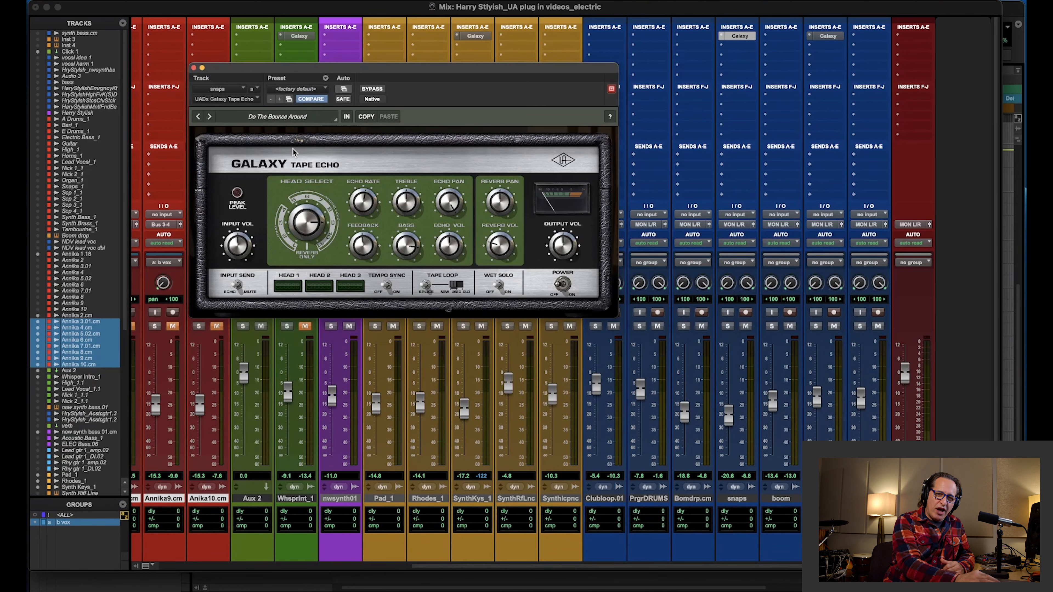
Enable the Do The Bounce Around echo on the snaps track and compare it with the dry sound
key(space)
click(347, 116)
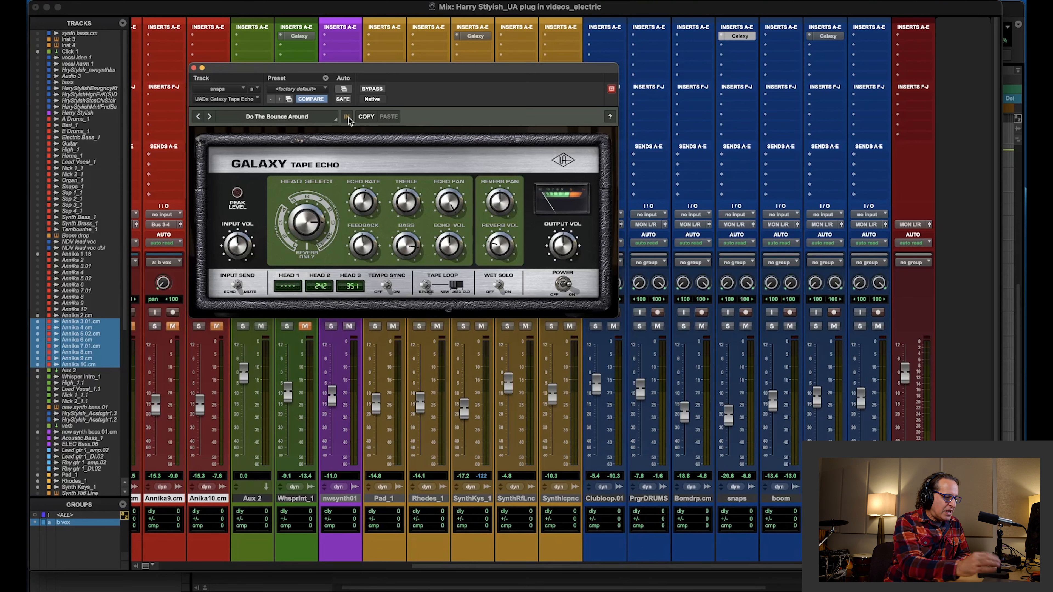
click(347, 116)
Raise the Echo Vol on the snaps track and audition the result in the mix
key(space)
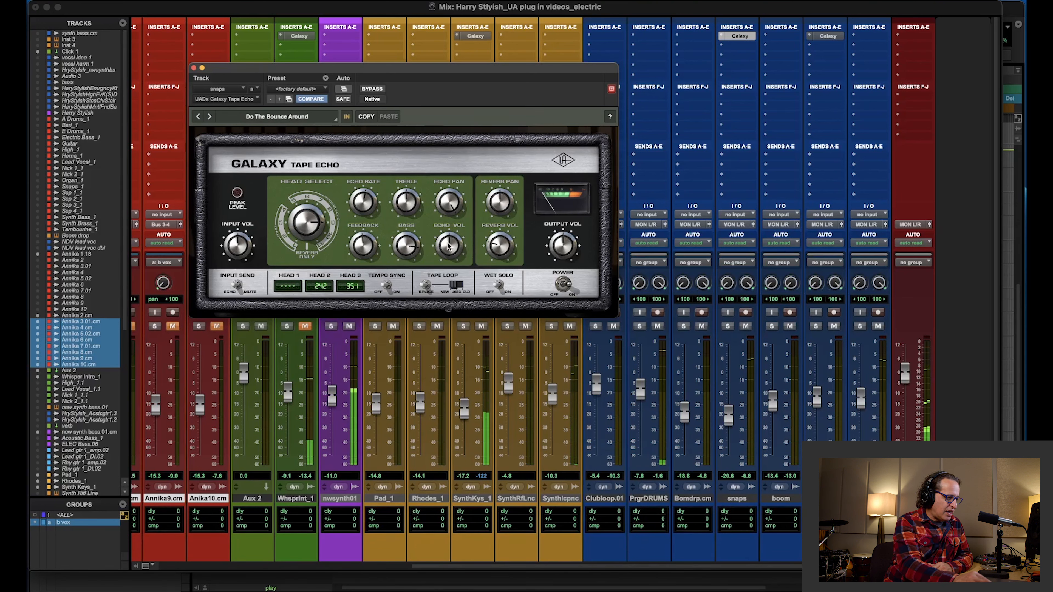
drag(448, 241, 450, 238)
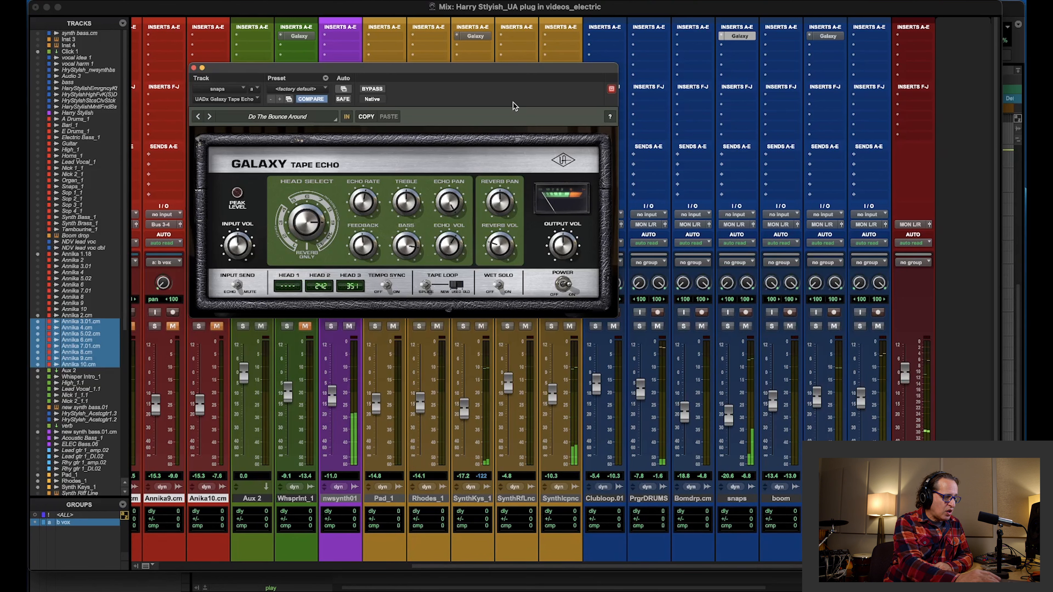
key(space)
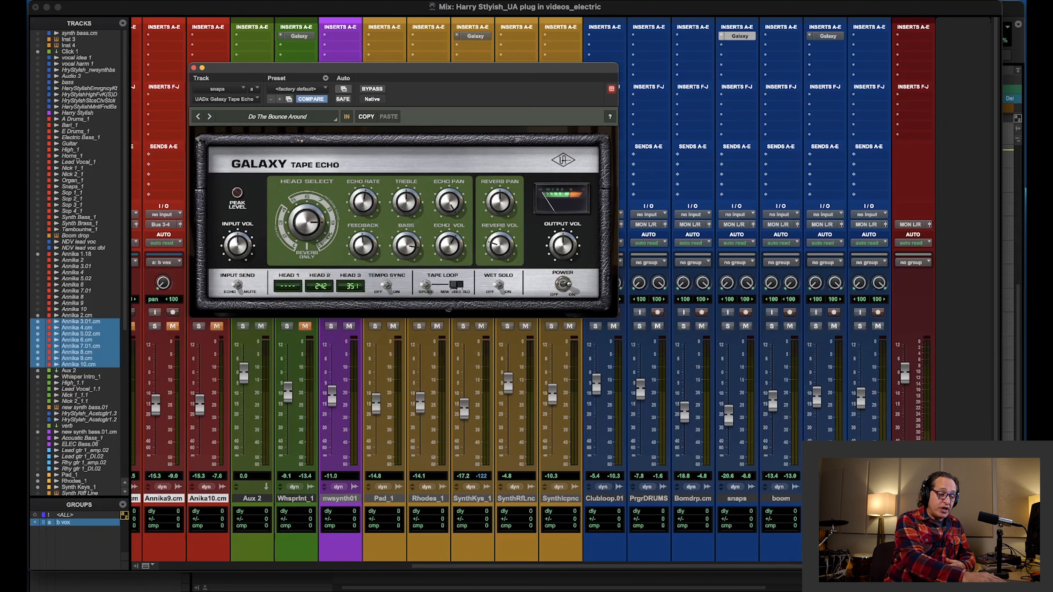
key(space)
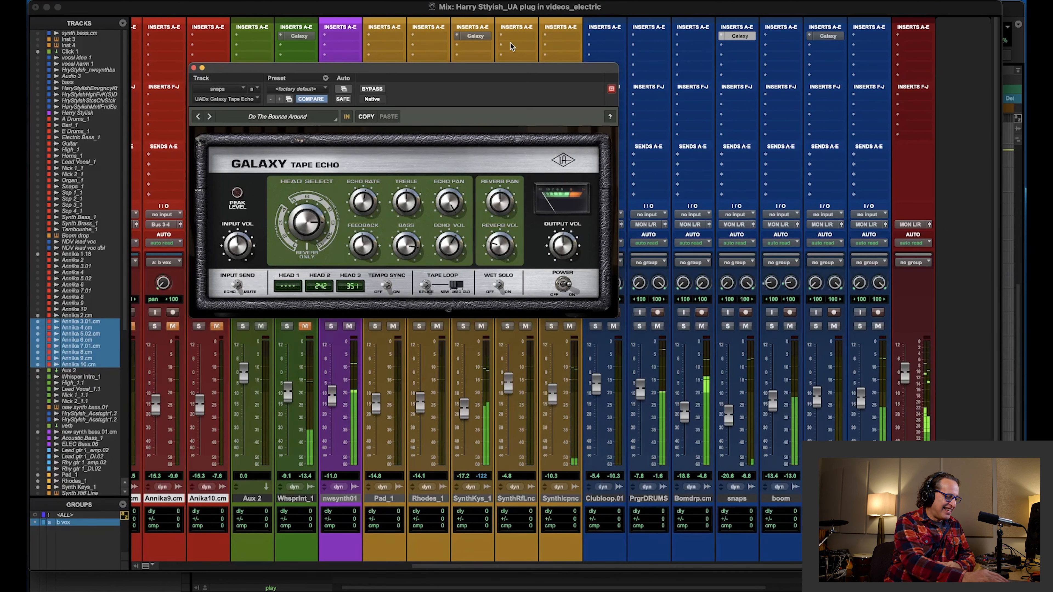
key(space)
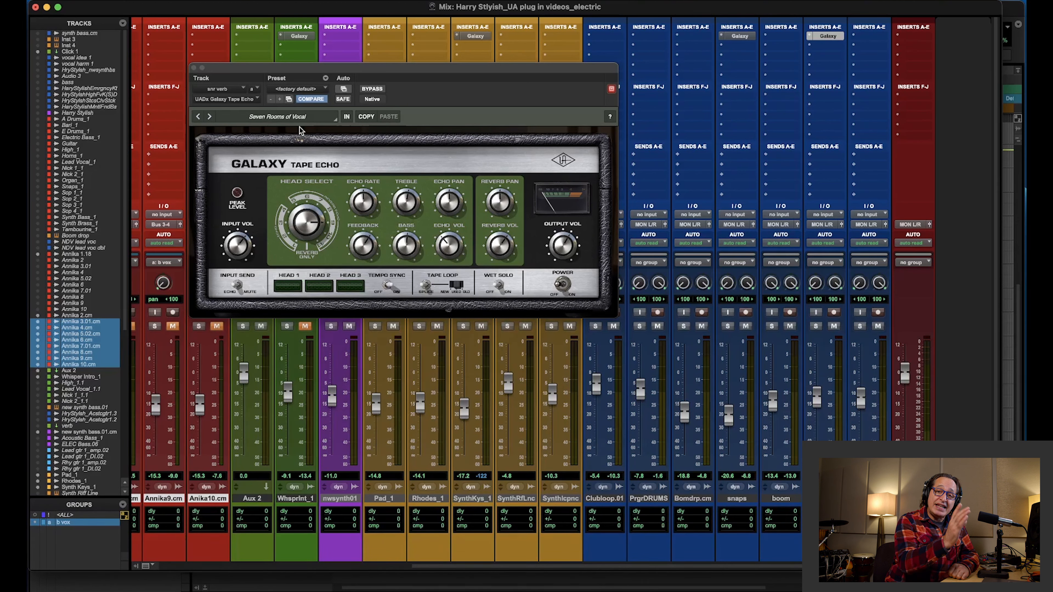
Audition the mix with the Galaxy effect on the snr verb track bypassed, and switch to the Edit window
key(space)
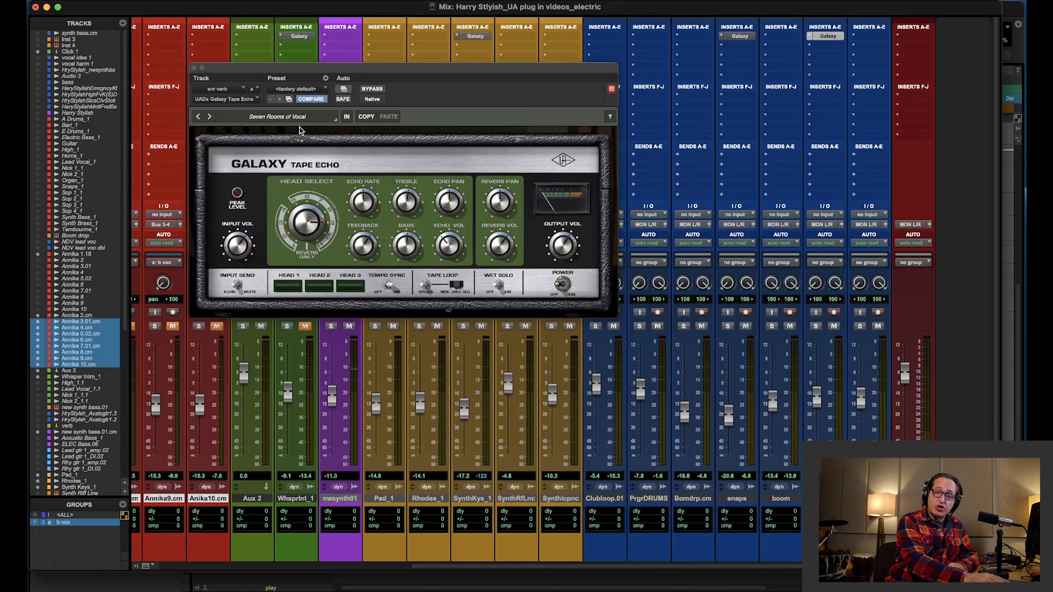
key(space)
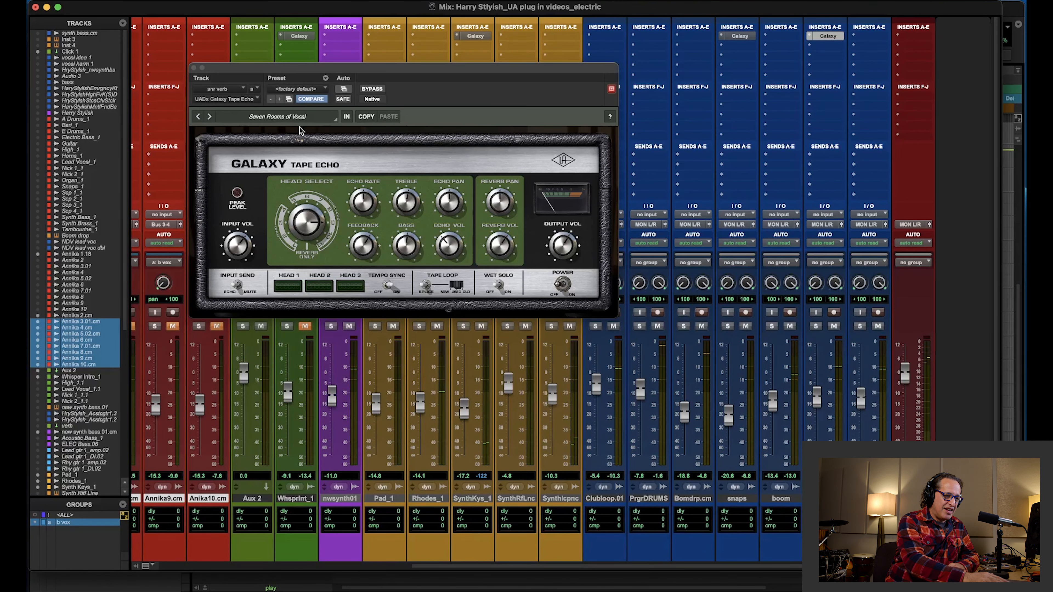
key(super+equal)
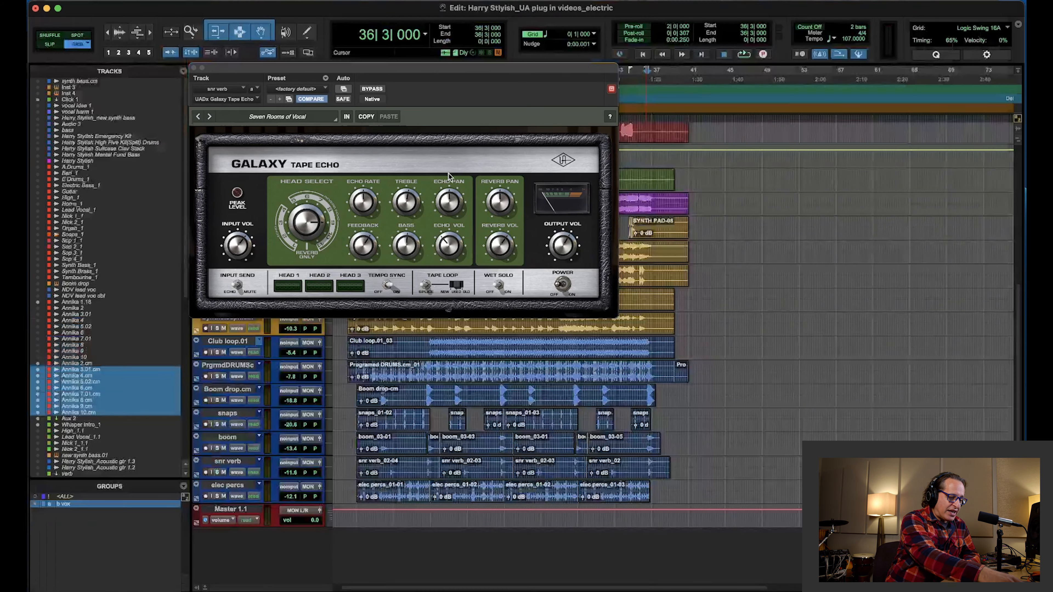
Audition the mix from bar 36 on the snr verb track with the Galaxy effect off, and return to the Mix window
click(645, 461)
key(space)
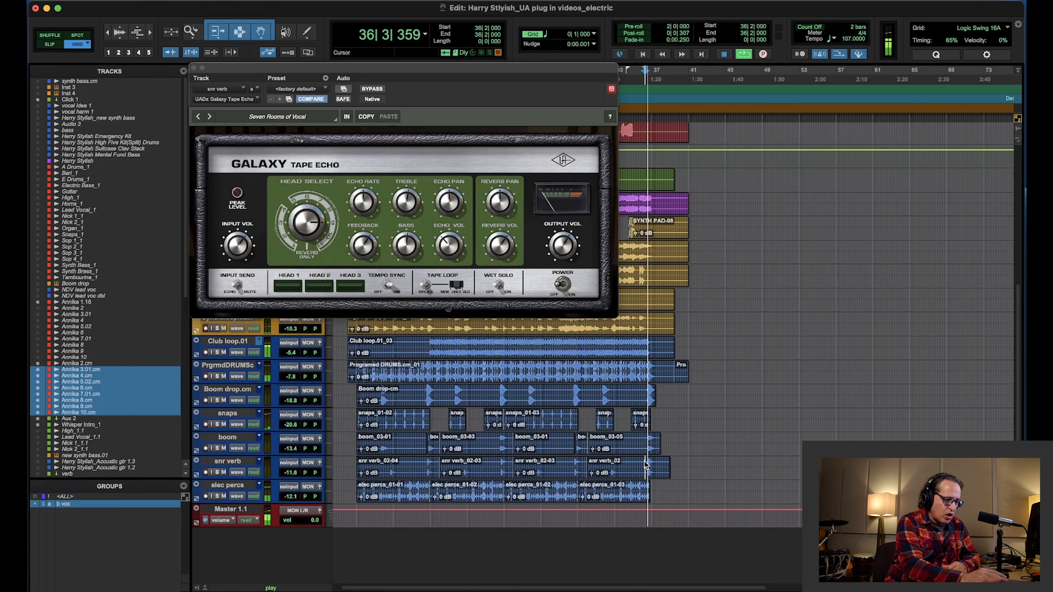
key(super+equal)
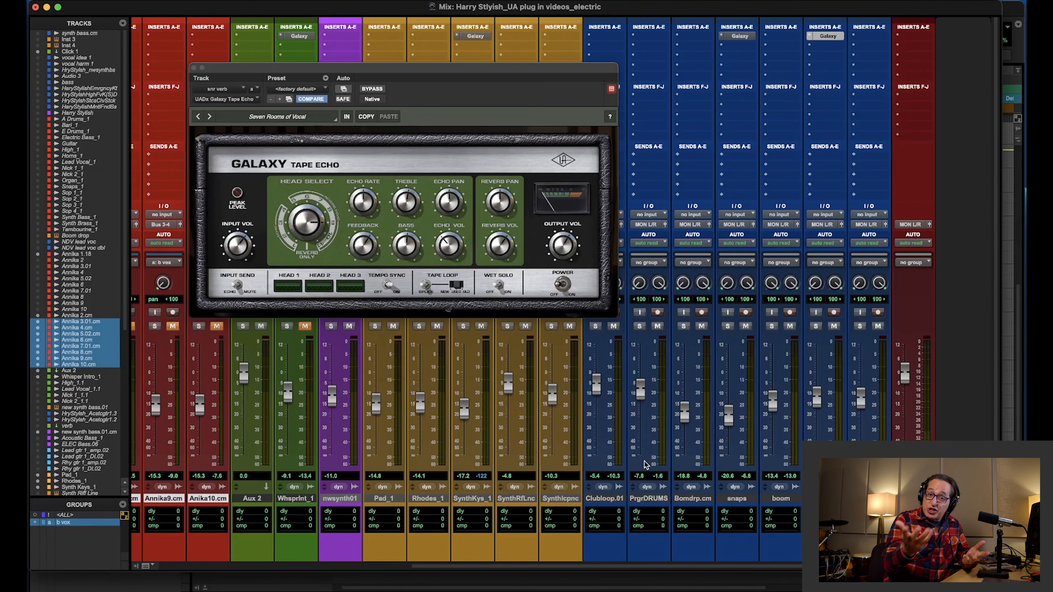
Power on the Galaxy effect with the Seven Rooms of Vocal preset on the snr verb track, audition it, and lower its Feedback
click(569, 286)
key(space)
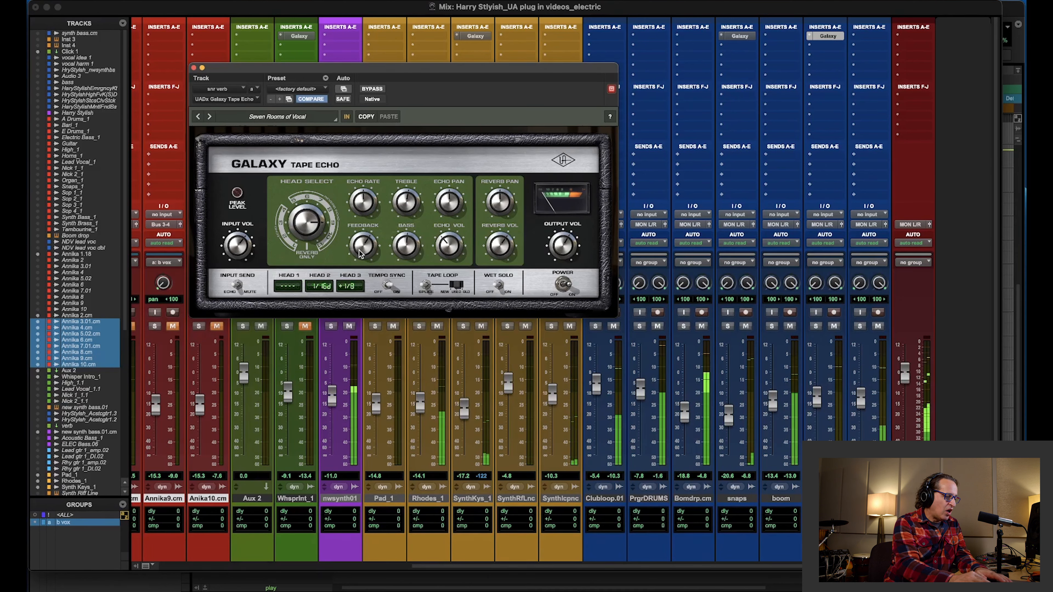
key(space)
drag(359, 250, 357, 297)
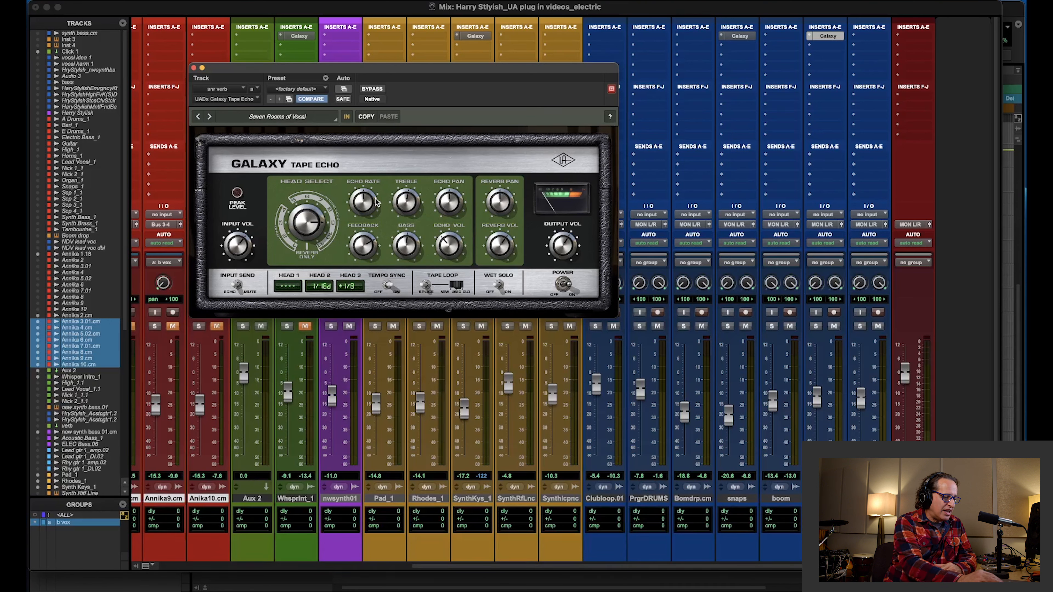
During playback, reduce the Feedback on the snr verb track's Galaxy effect and raise its Reverb Vol, Echo Vol and Treble
key(space)
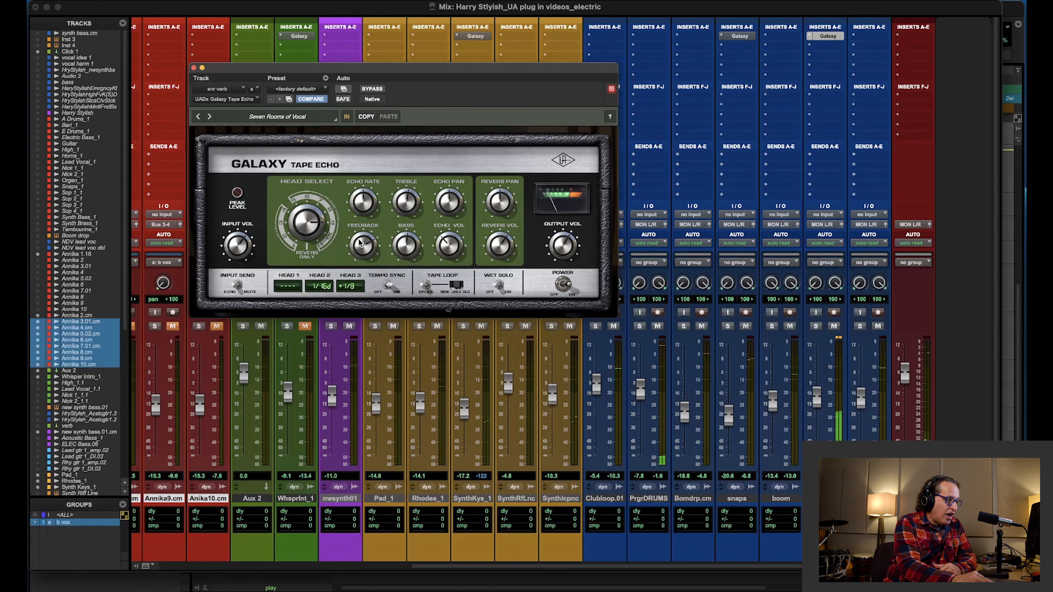
drag(361, 240, 348, 309)
drag(499, 246, 500, 230)
drag(448, 245, 449, 238)
drag(406, 202, 407, 181)
key(space)
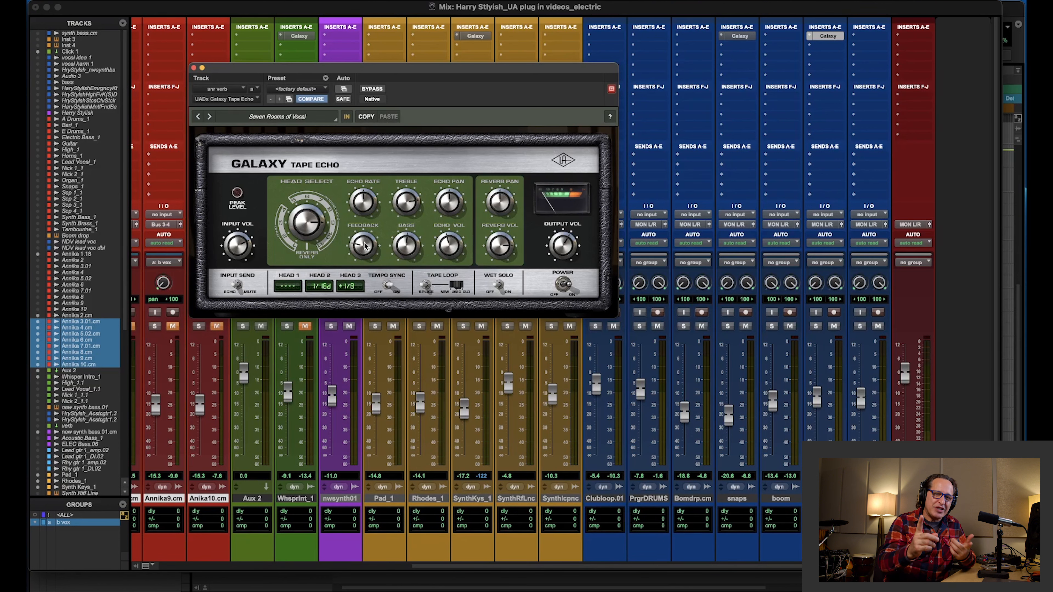
Replay the mix and try a lower Echo Rate on the snr verb track's Galaxy effect
key(space)
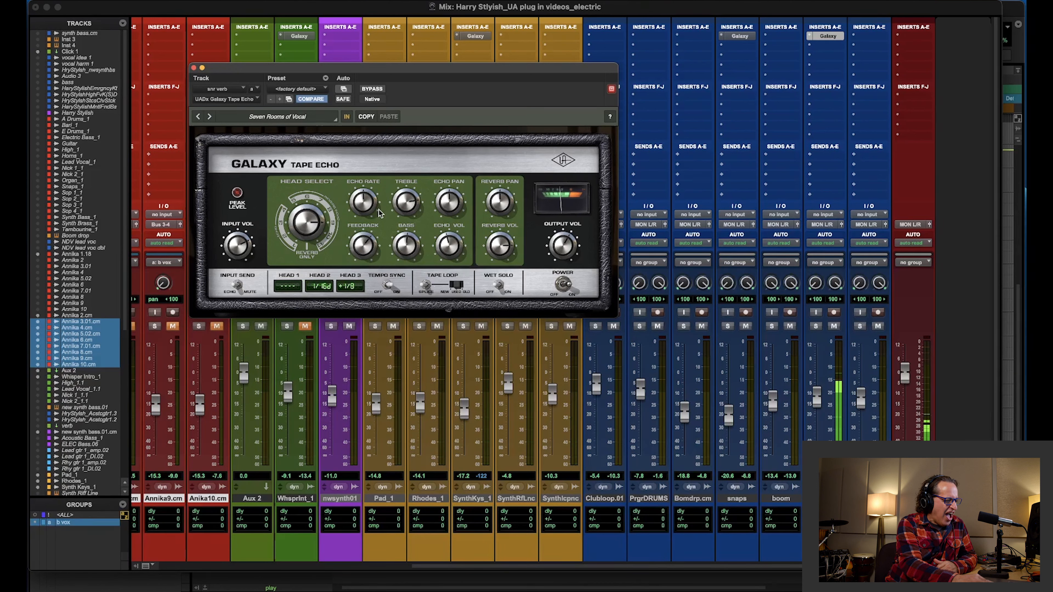
drag(377, 209, 376, 245)
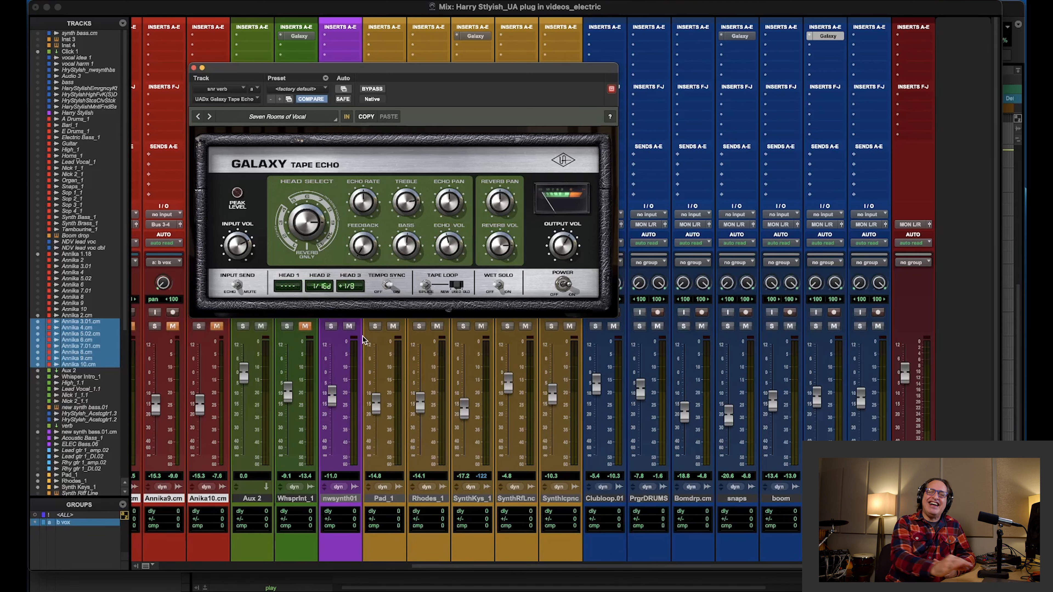